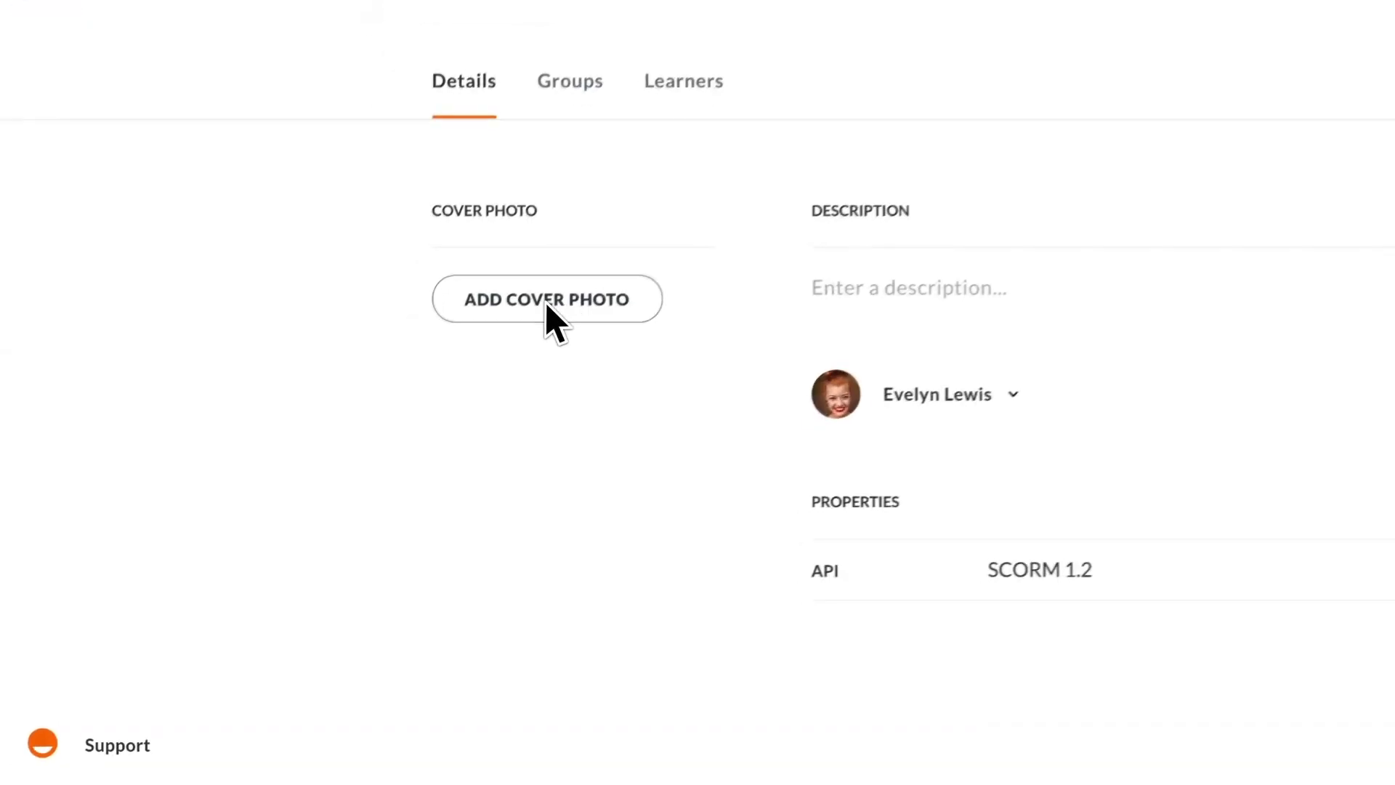
- Add the citrus image as the Comstar Employee Health course cover photo
left_click(551, 319)
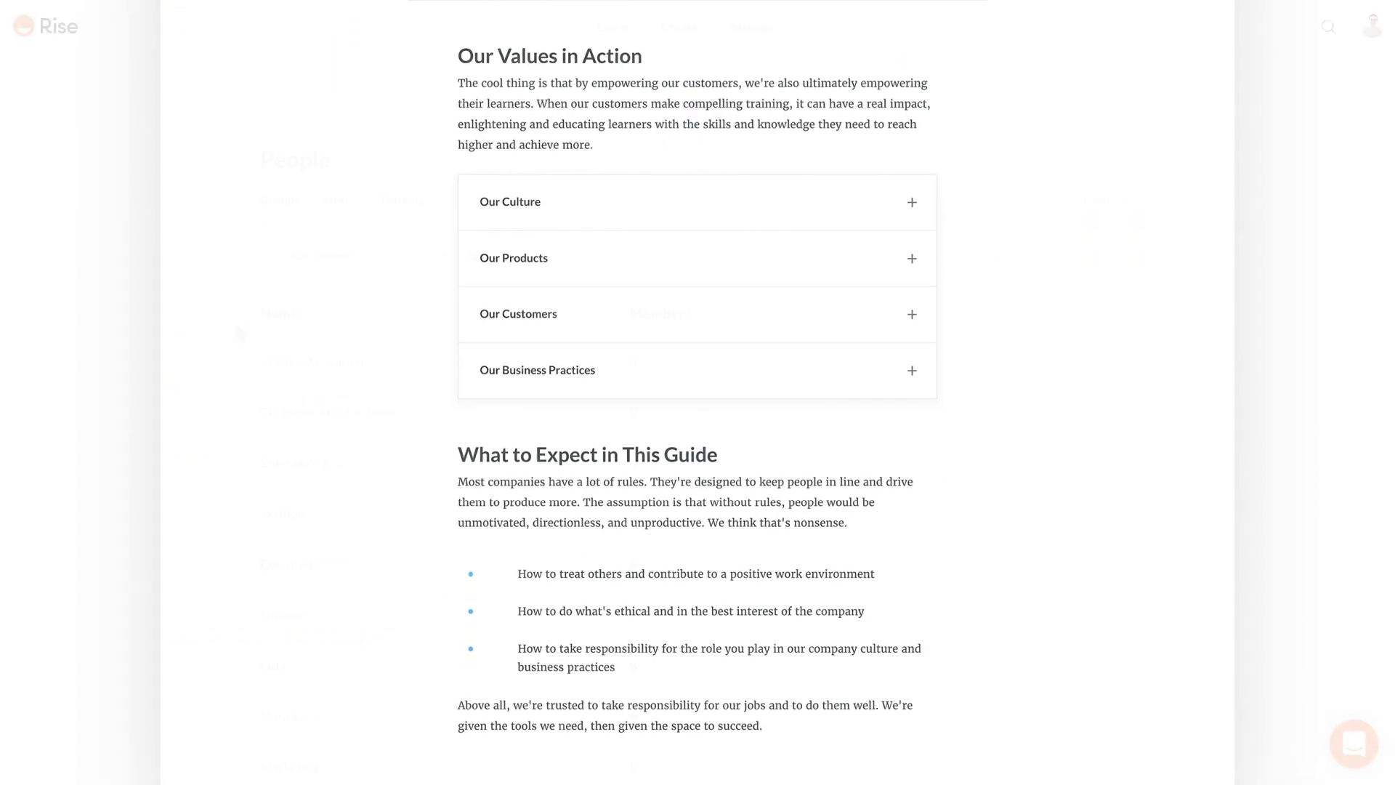
- Enroll the 3-member New Hires group in the GLIVY: New Employee Training course
left_click(323, 256)
type("New")
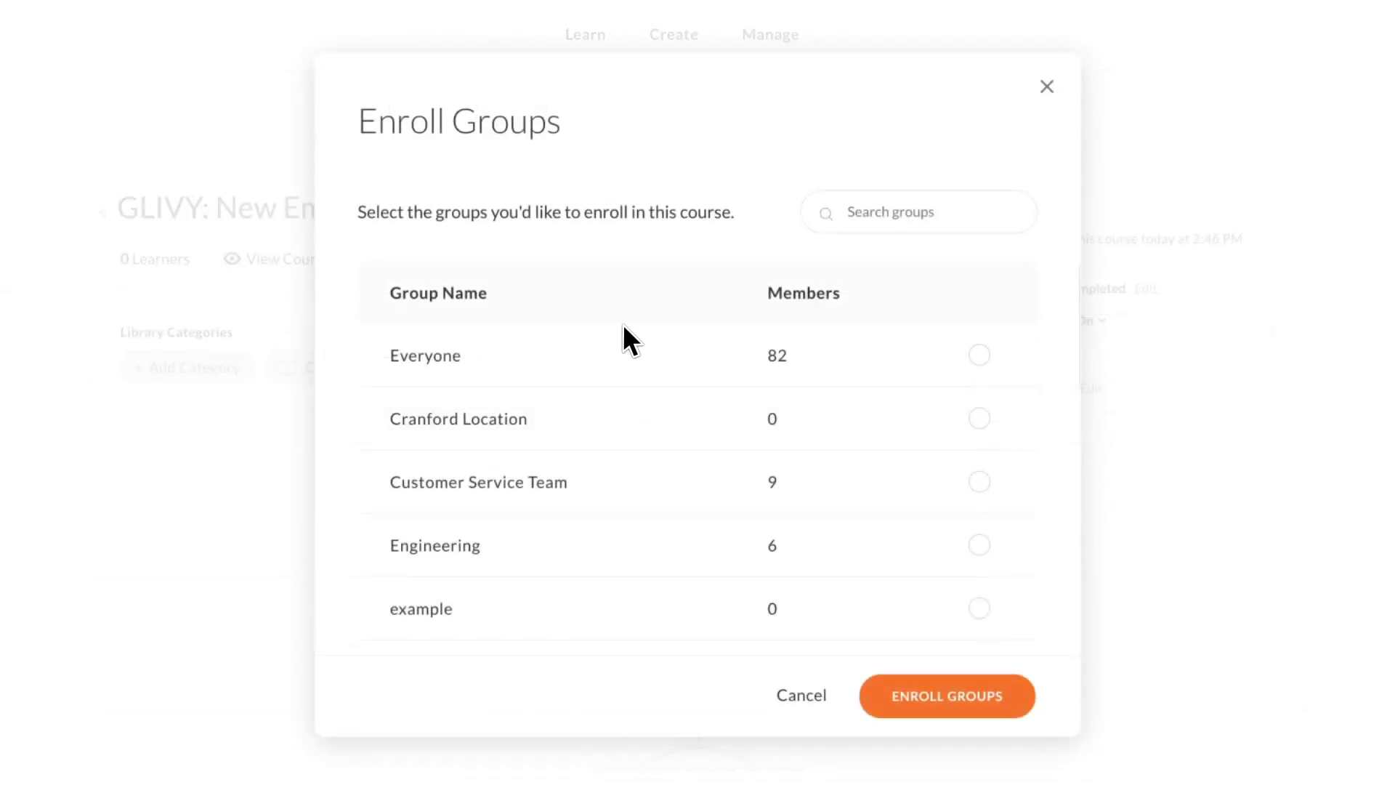
scroll(1040, 312, "down", 9)
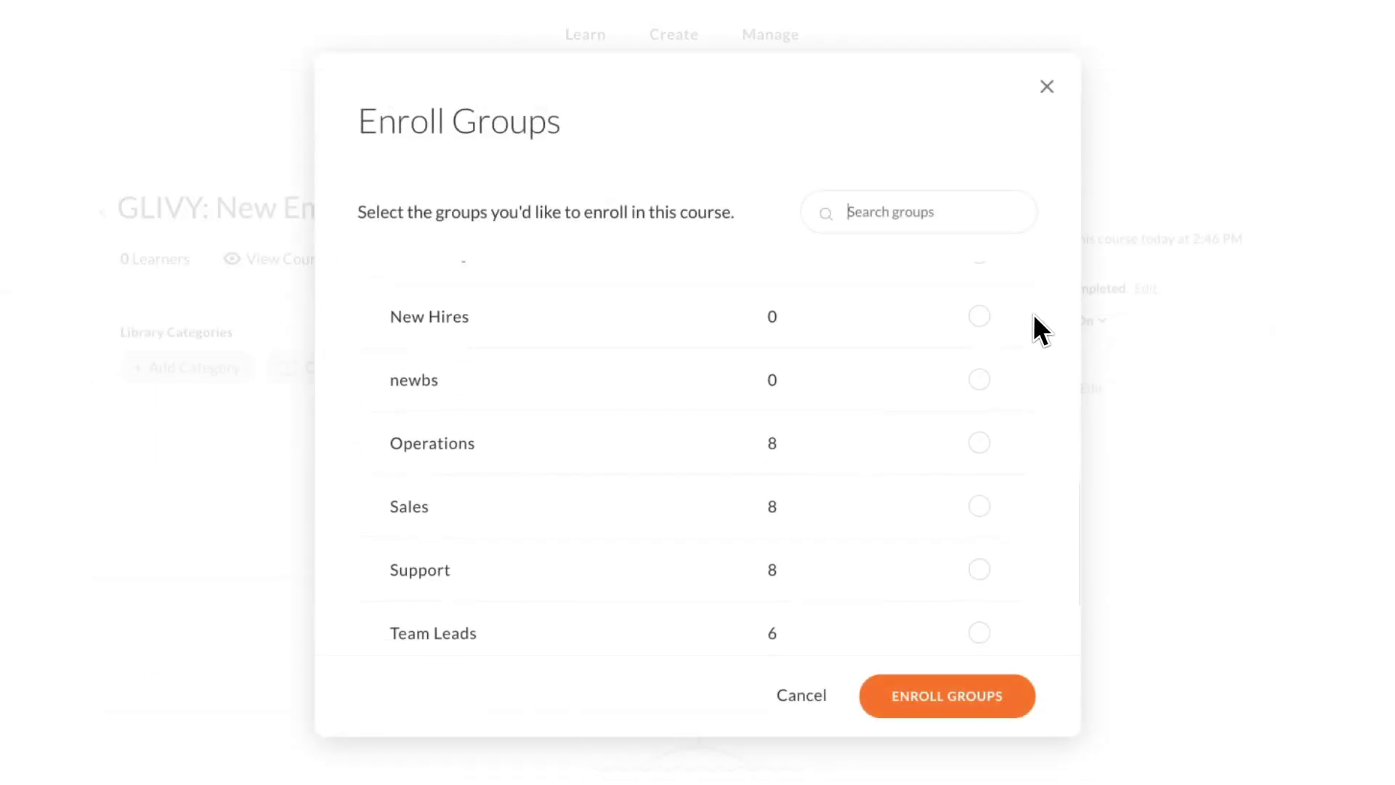
left_click(980, 314)
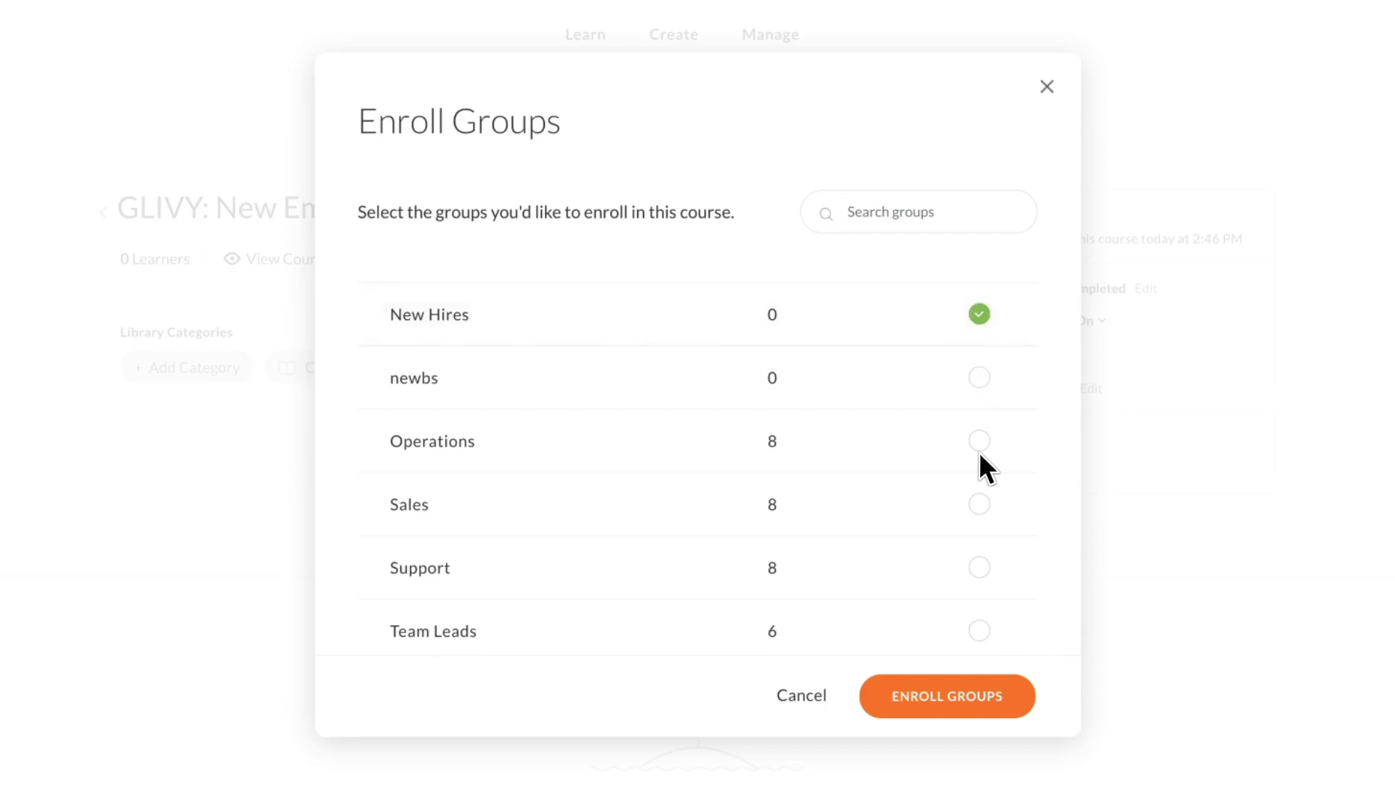
left_click(945, 697)
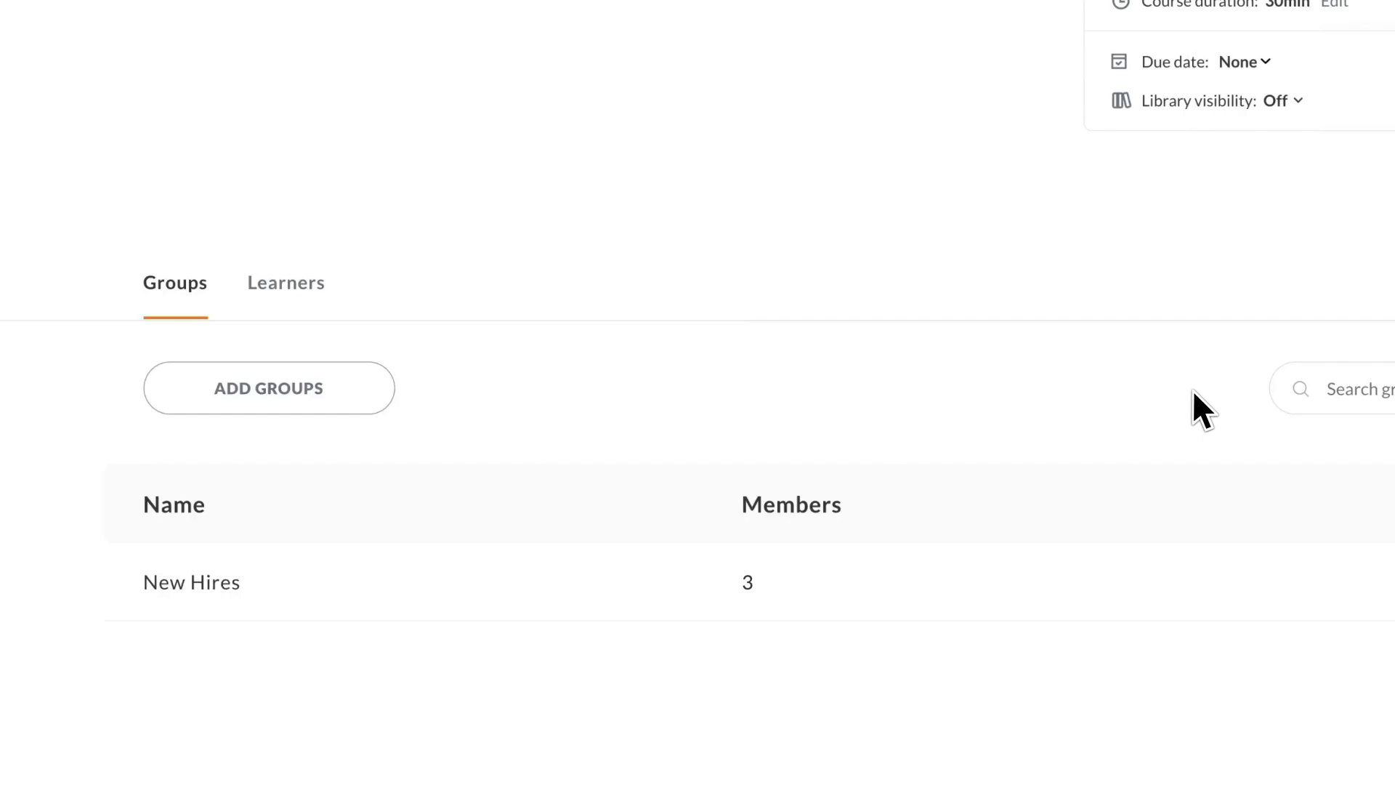
- Assign all five invited users to the New Hires group
left_click(961, 324)
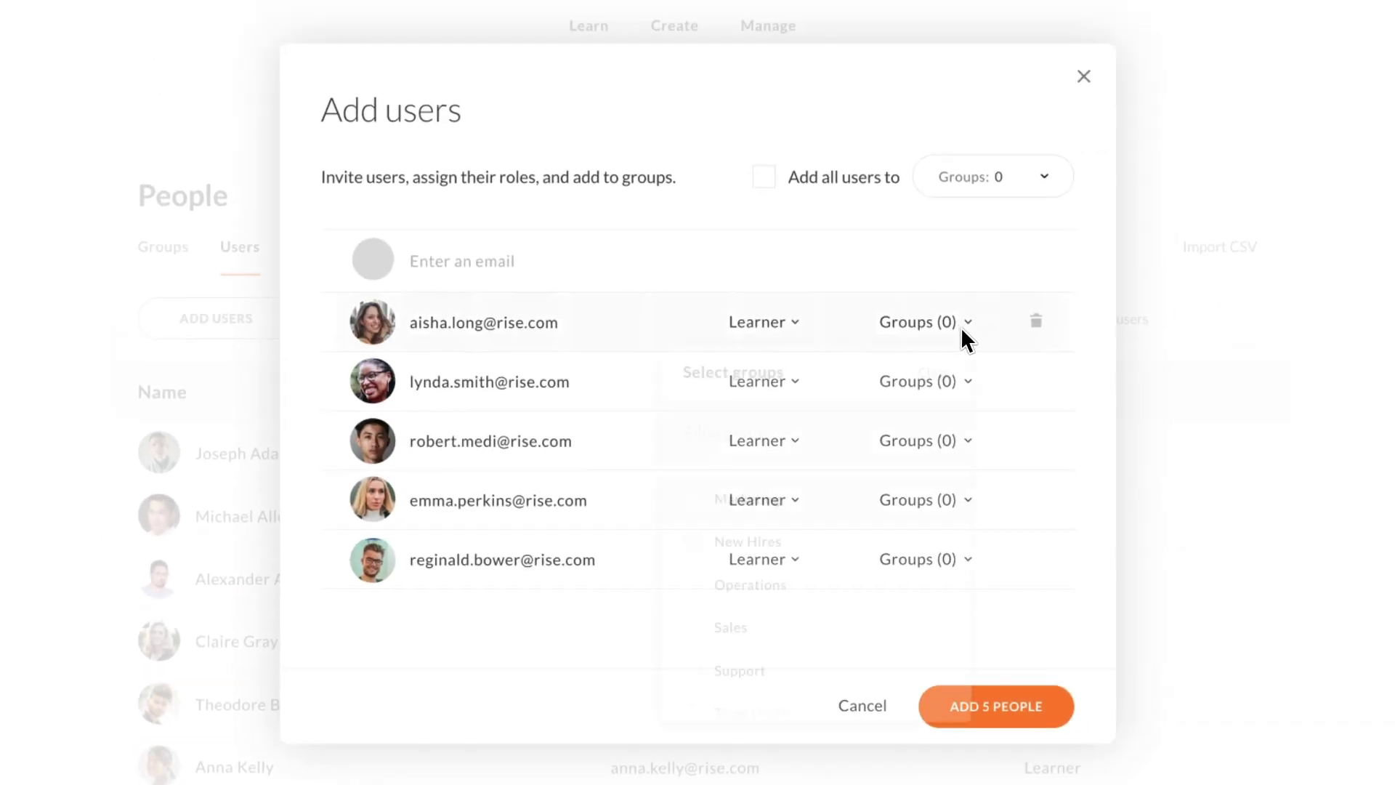
left_click(923, 537)
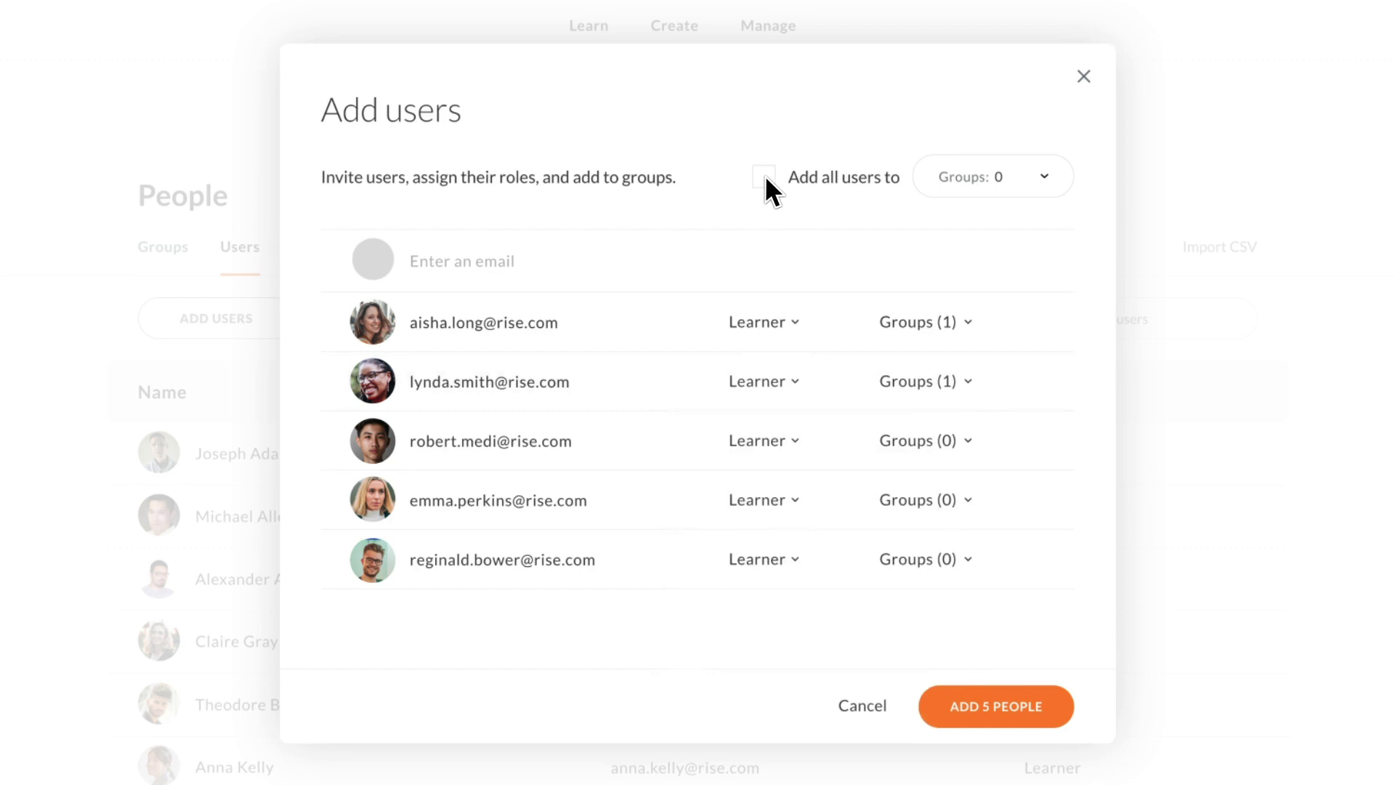
left_click(765, 176)
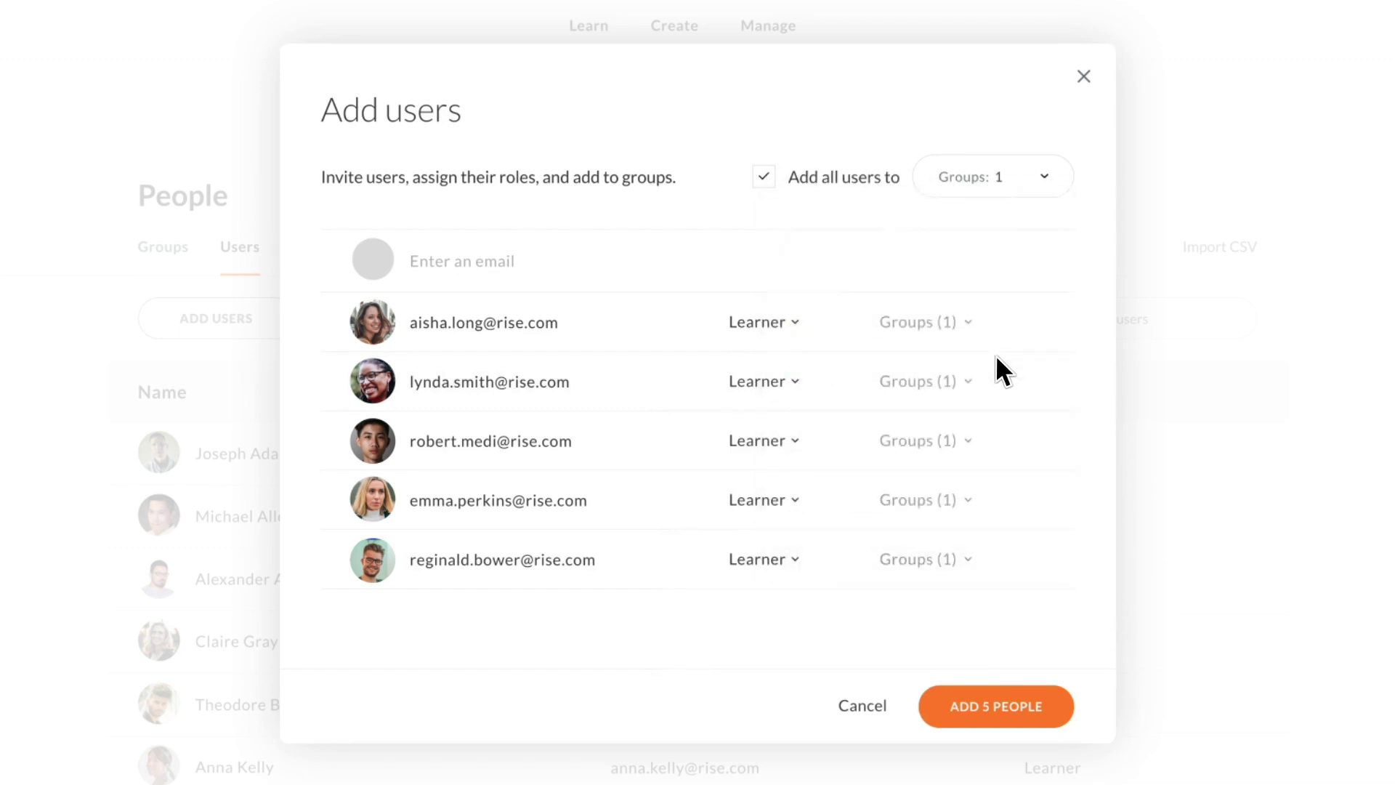
key("Escape")
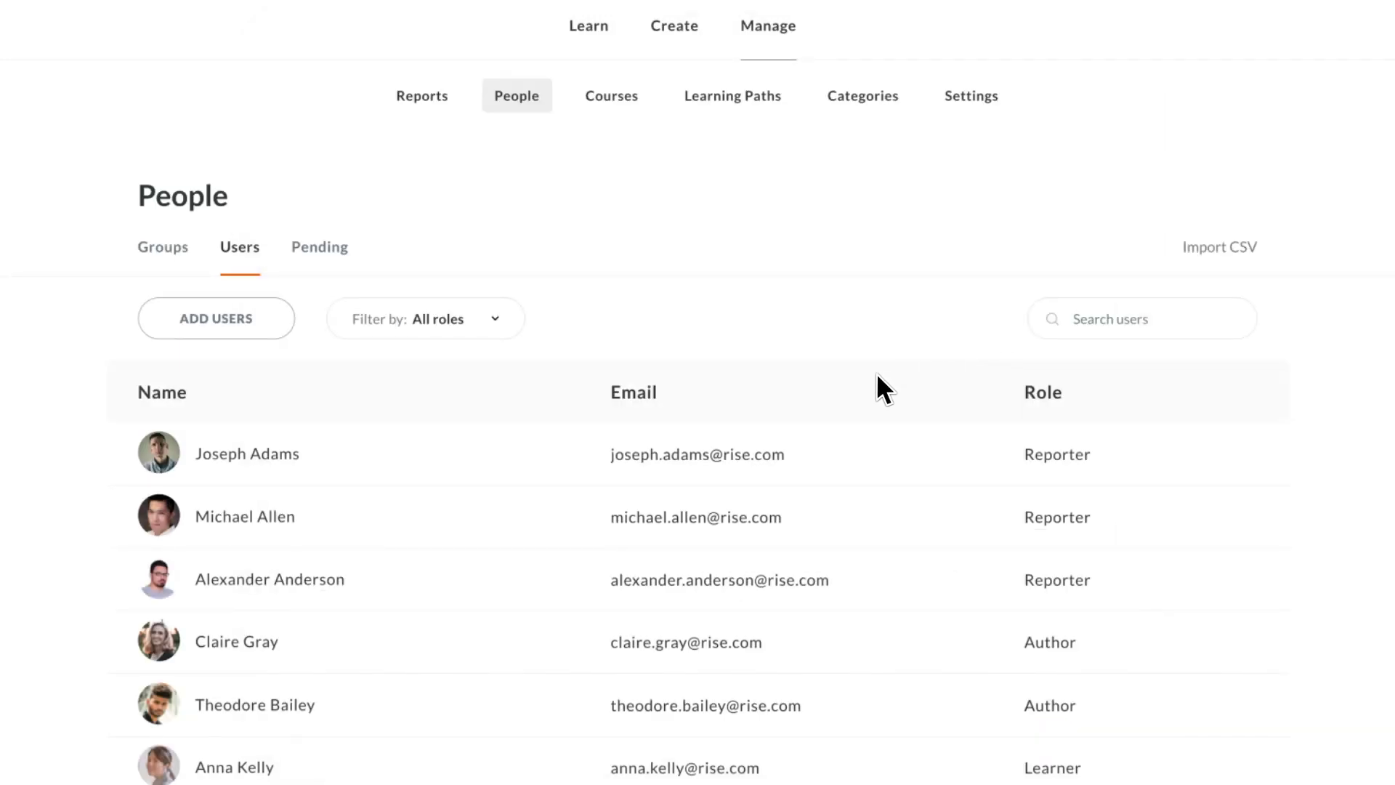
- Set the first listed reporter's reporter groups to Engineering and save
left_click(350, 455)
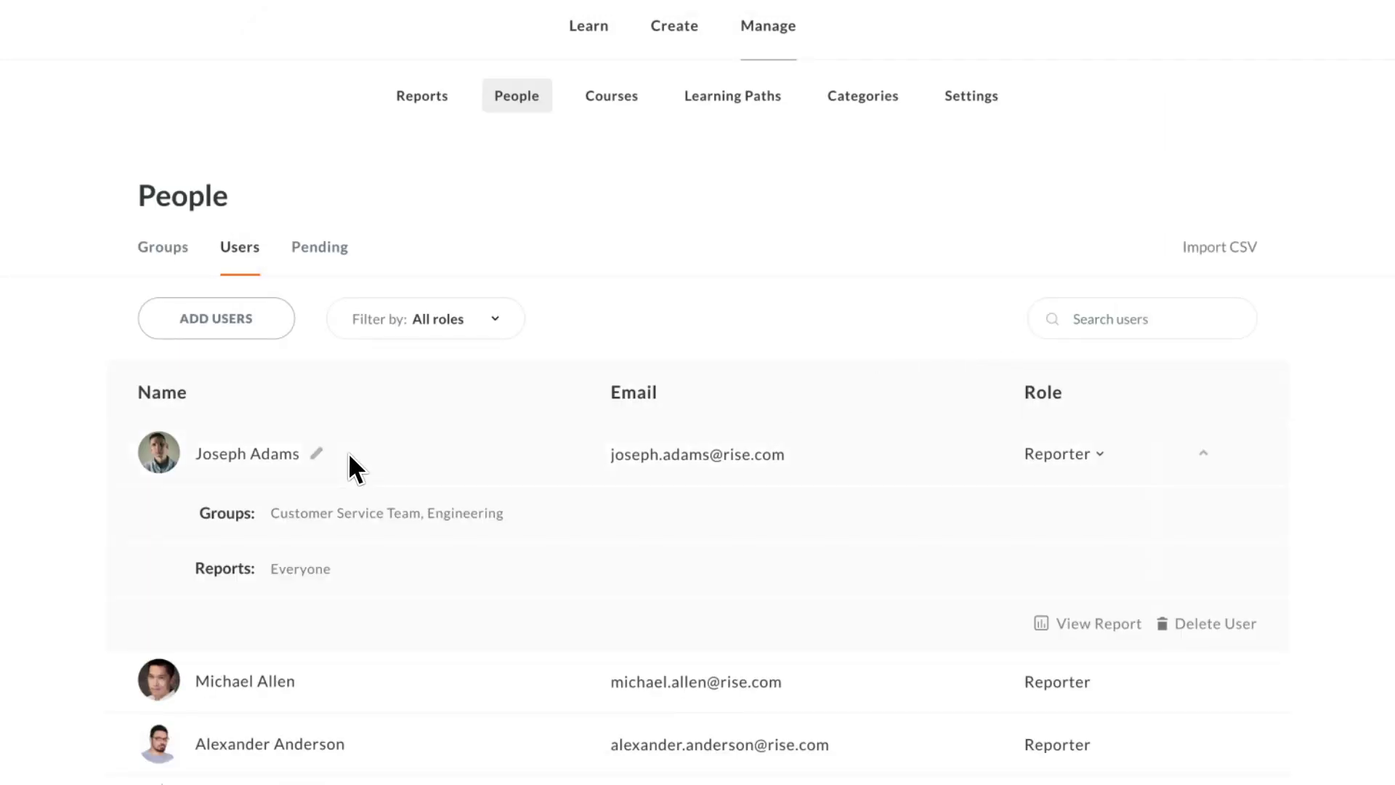
left_click(302, 569)
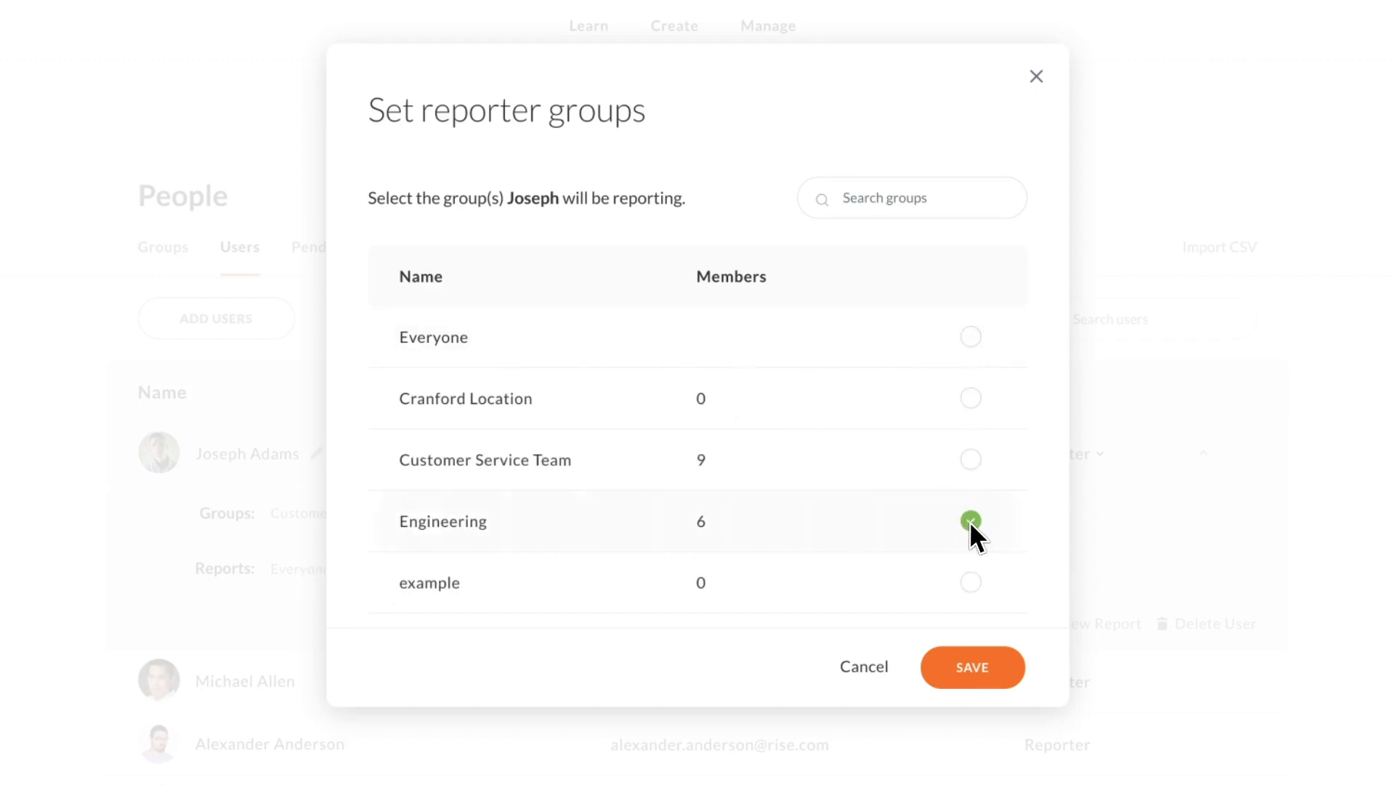
left_click(970, 665)
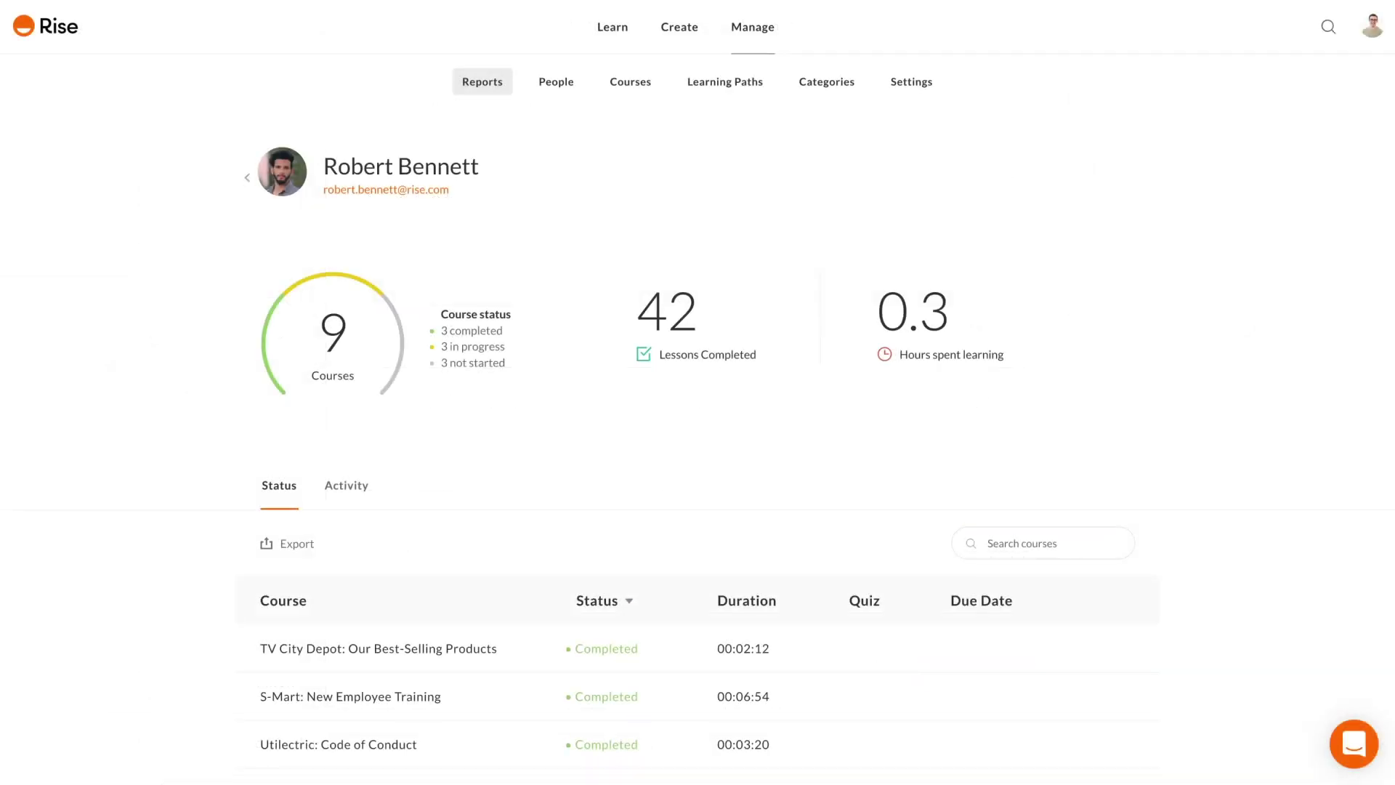
- Check the Martin Luther King Day course status and the learner's Activity history
scroll(698, 436, "down", 5)
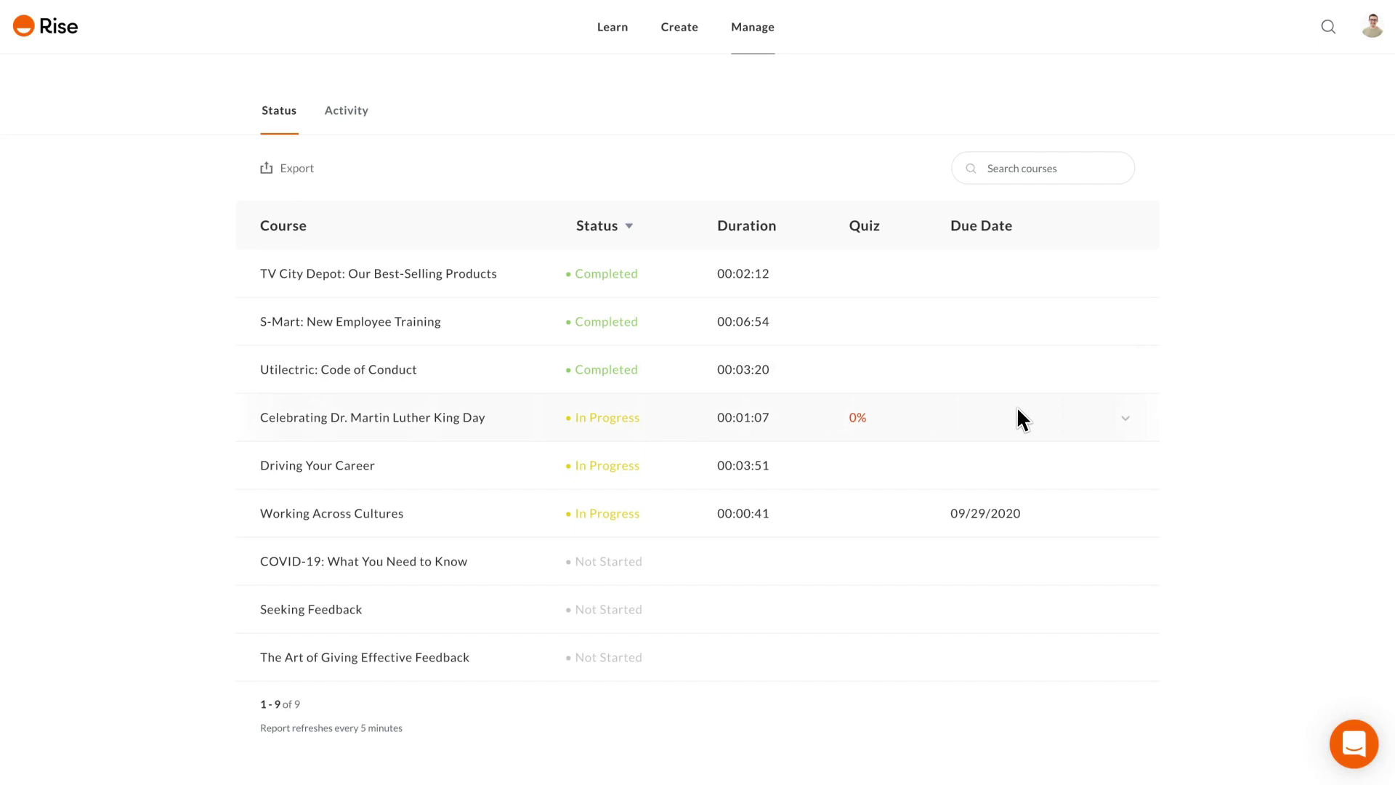
left_click(1018, 412)
left_click(349, 110)
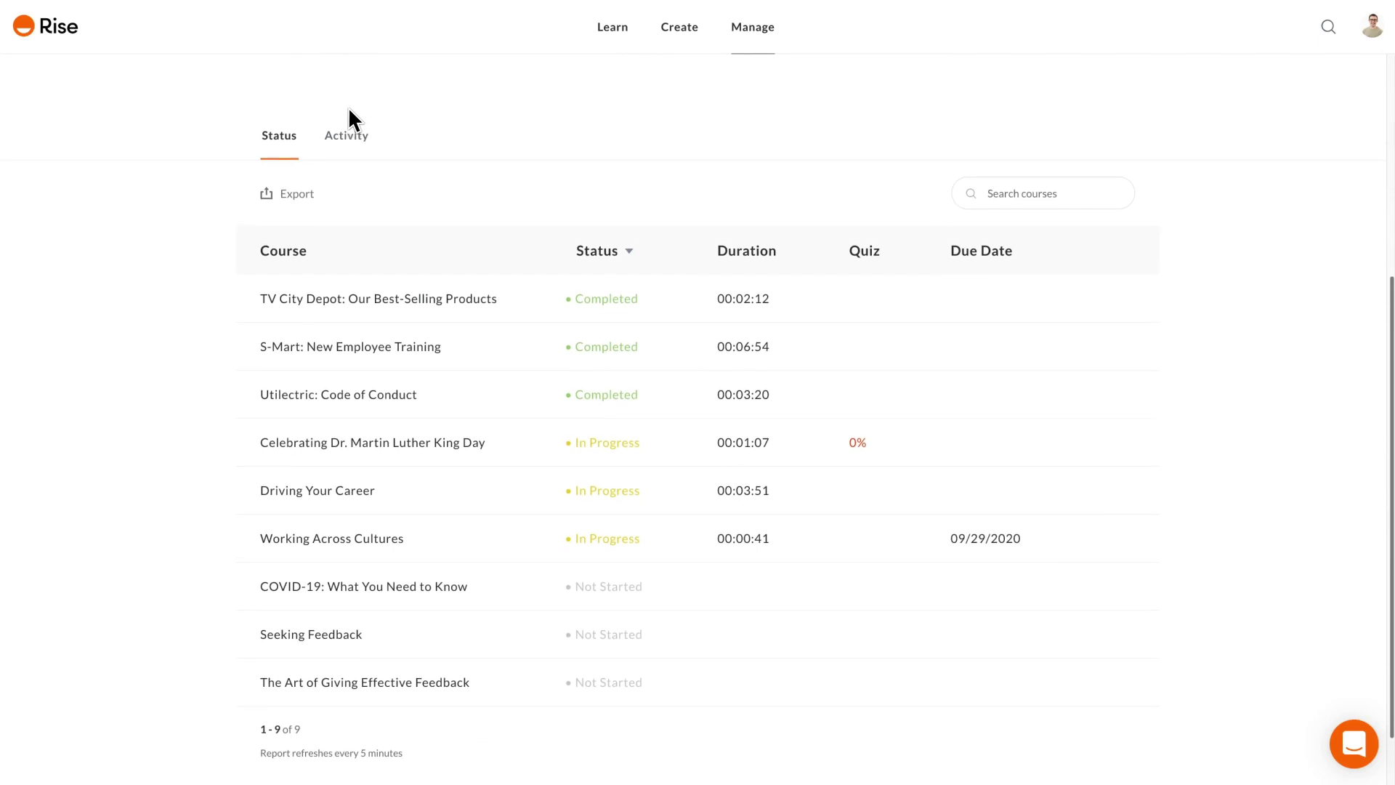
- Open the report for the TV City Depot: Our Best-Selling Products course
scroll(349, 110, "up", 5)
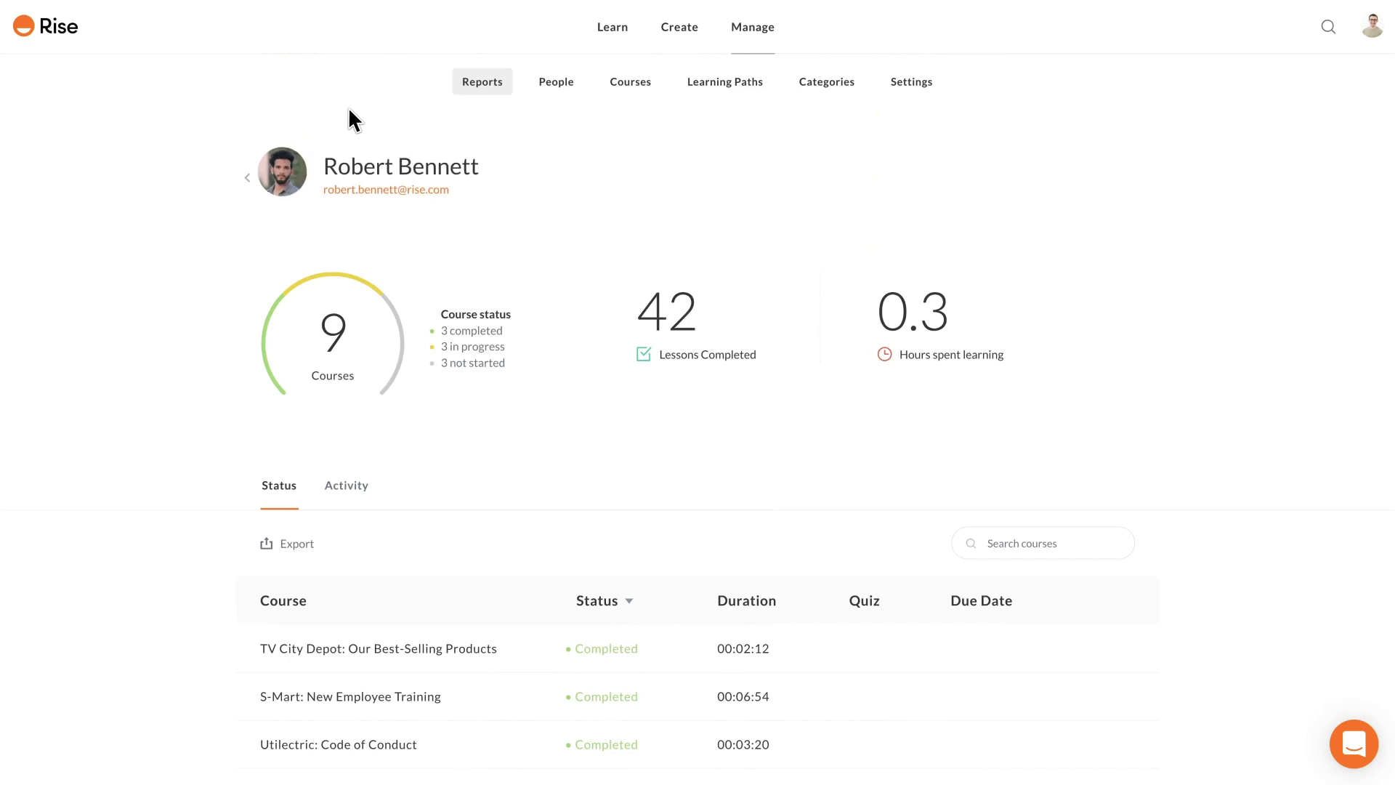
scroll(349, 110, "down", 5)
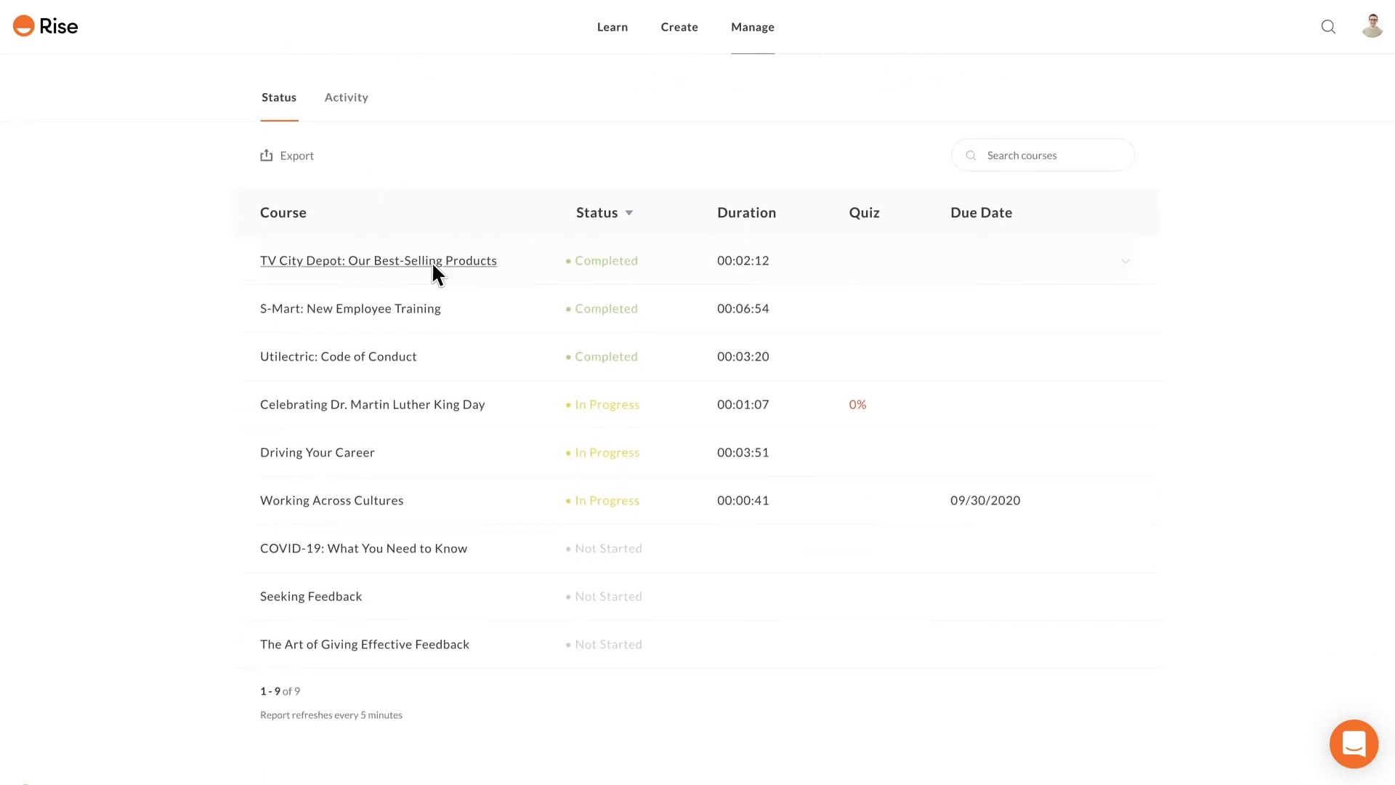
left_click(433, 262)
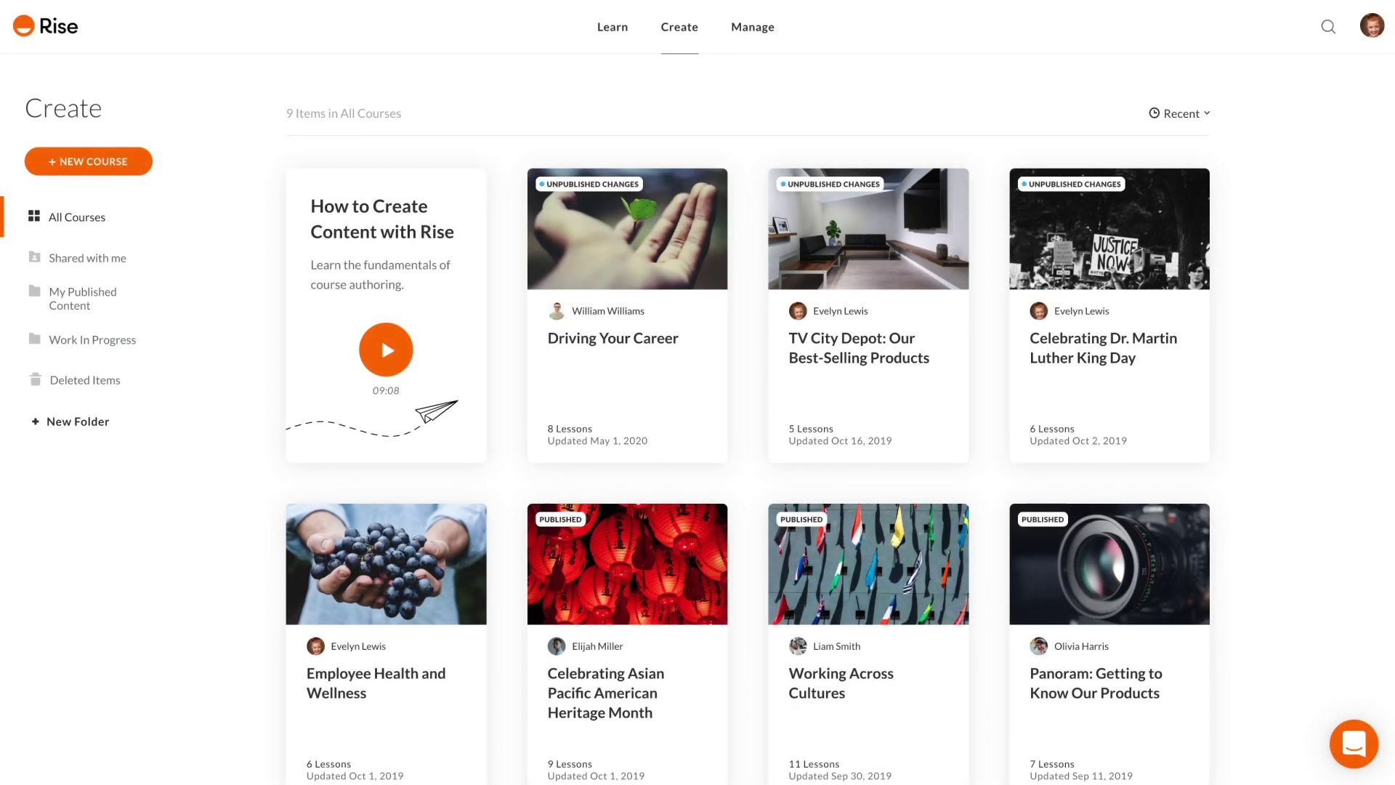
- Preview and start the Diversity, Inclusion, and Belonging course template
left_click(143, 165)
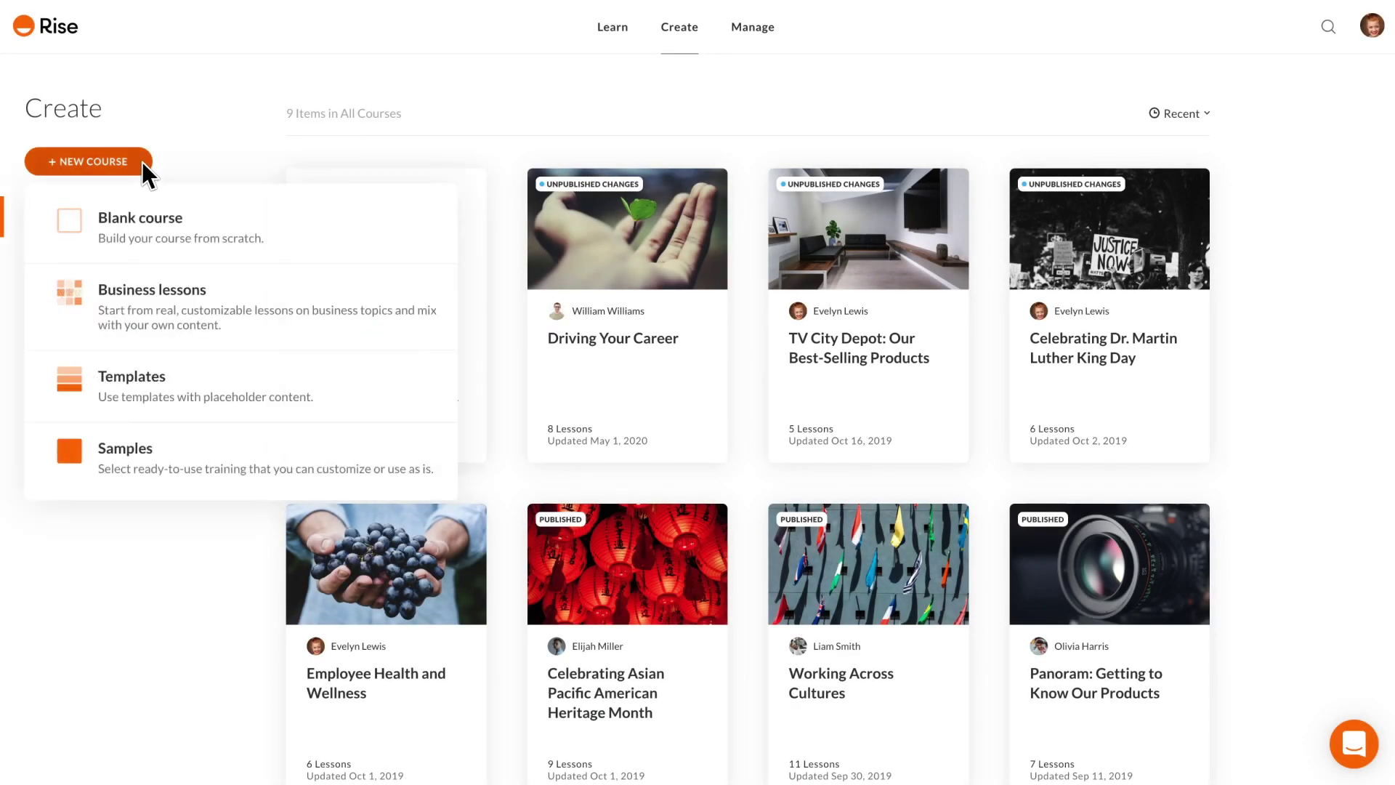
left_click(244, 364)
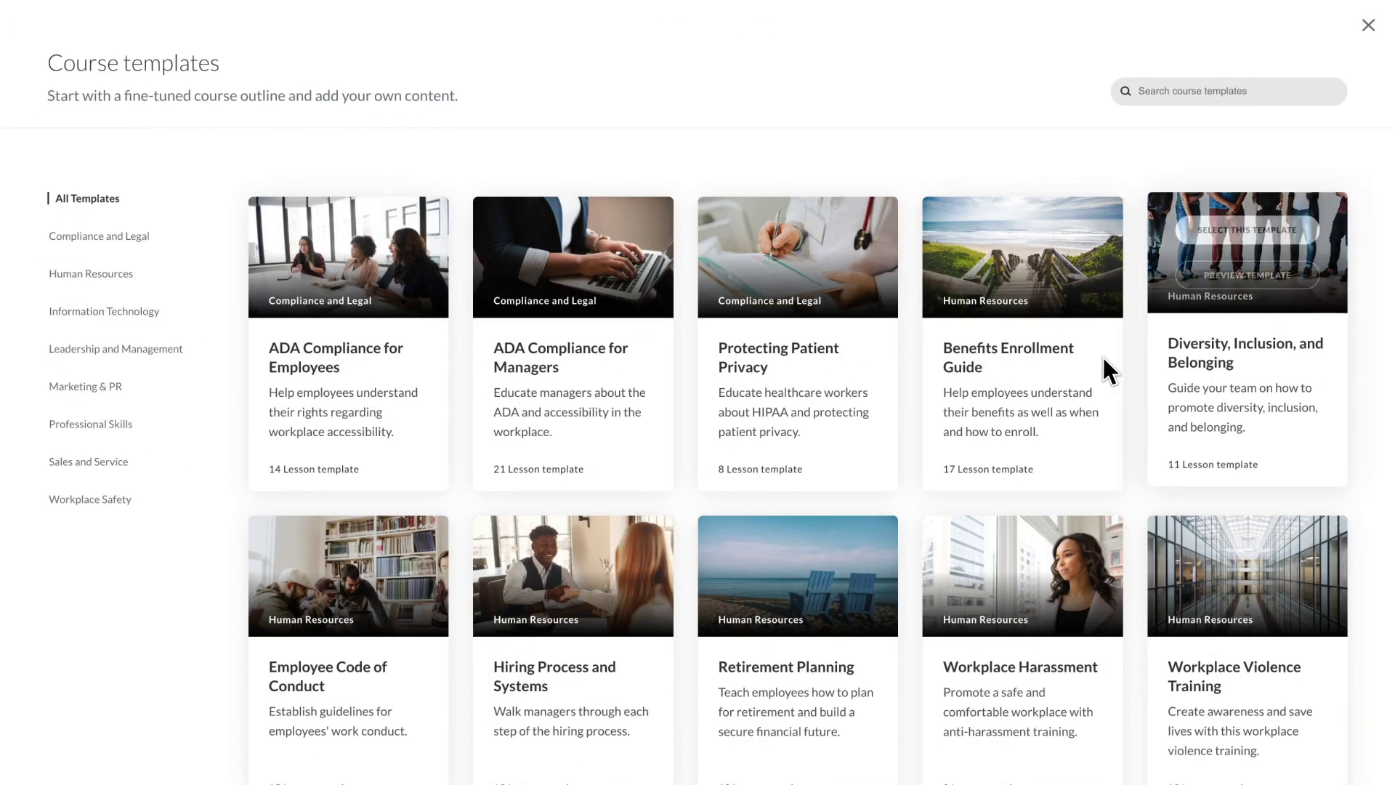
mouse_move(1262, 354)
left_click(1262, 275)
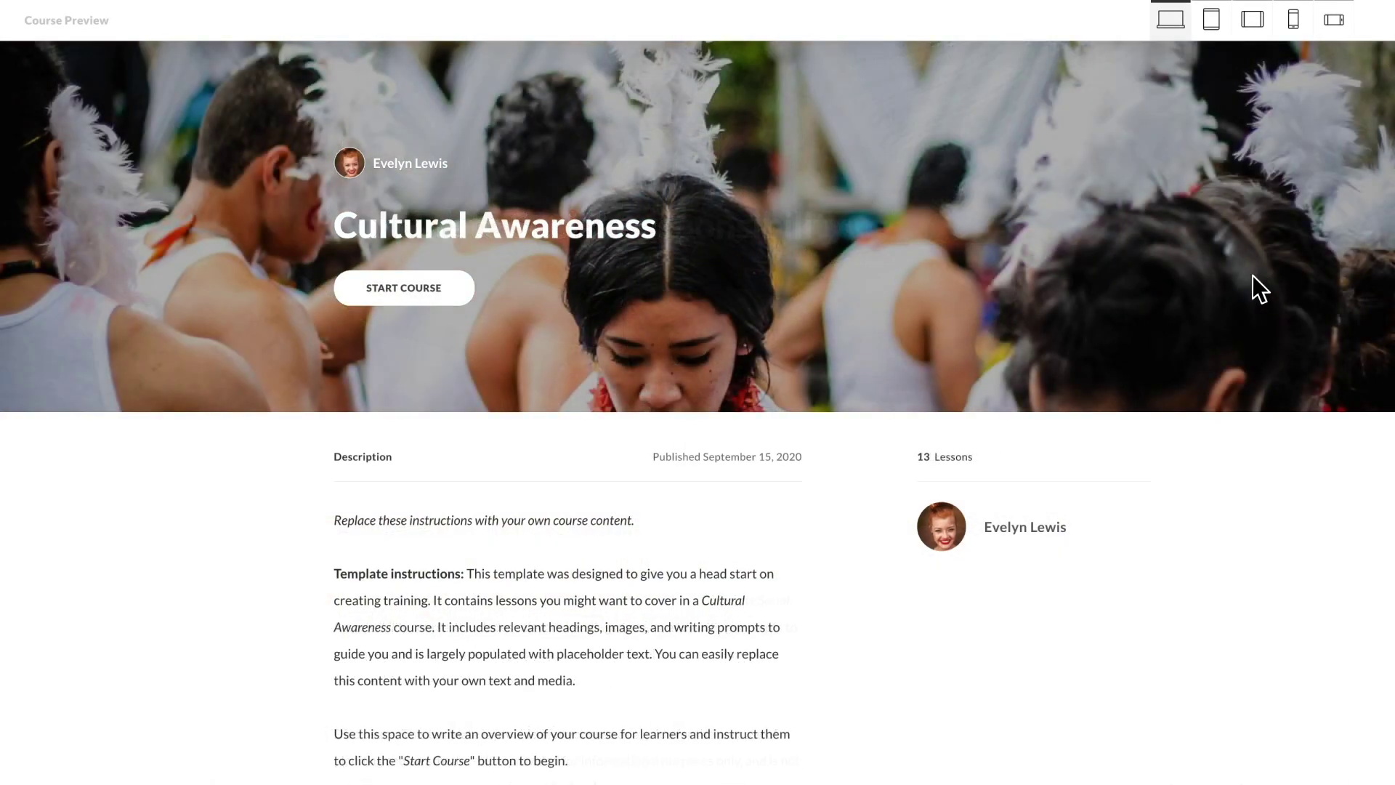
left_click(404, 287)
scroll(266, 283, "down", 10)
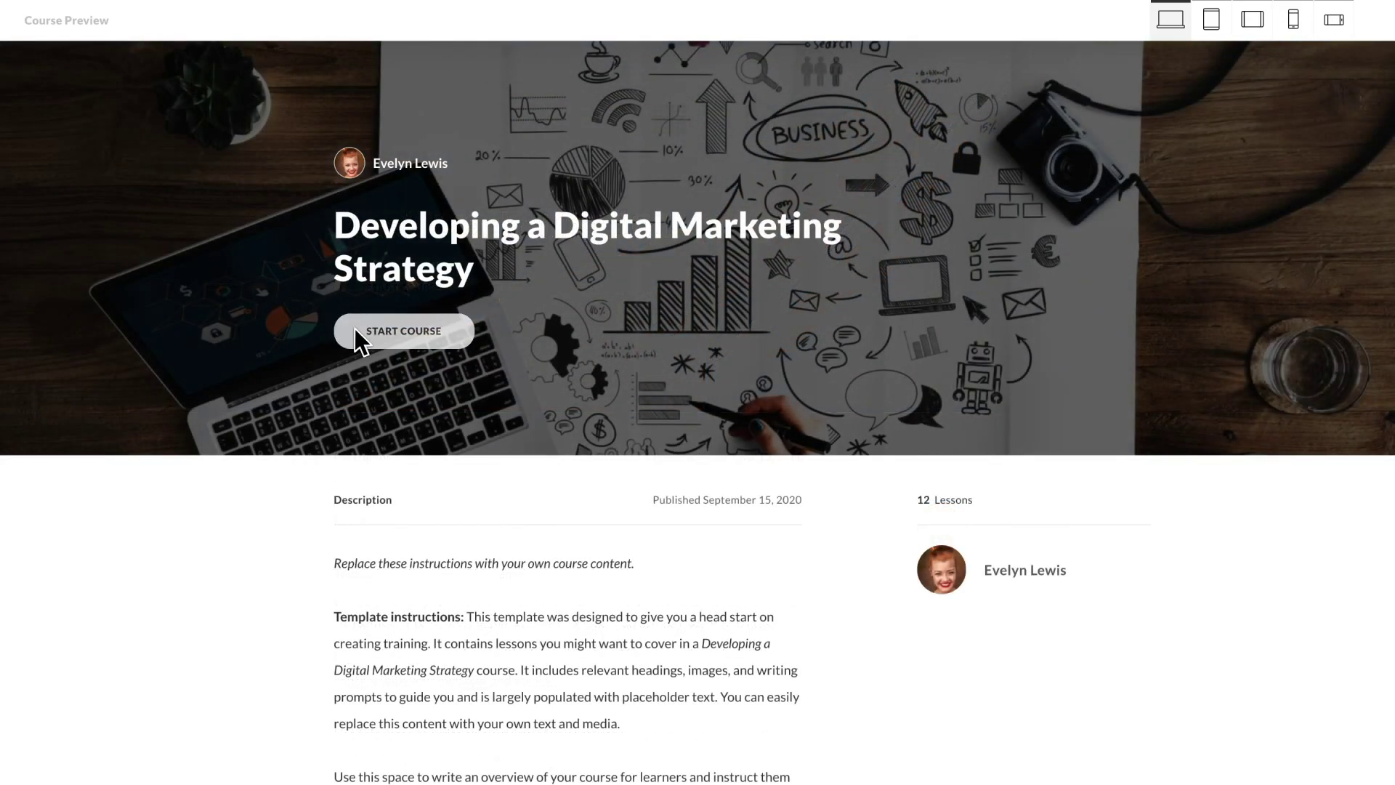
- Start the Developing a Digital Marketing Strategy template and scroll its first lesson
left_click(392, 332)
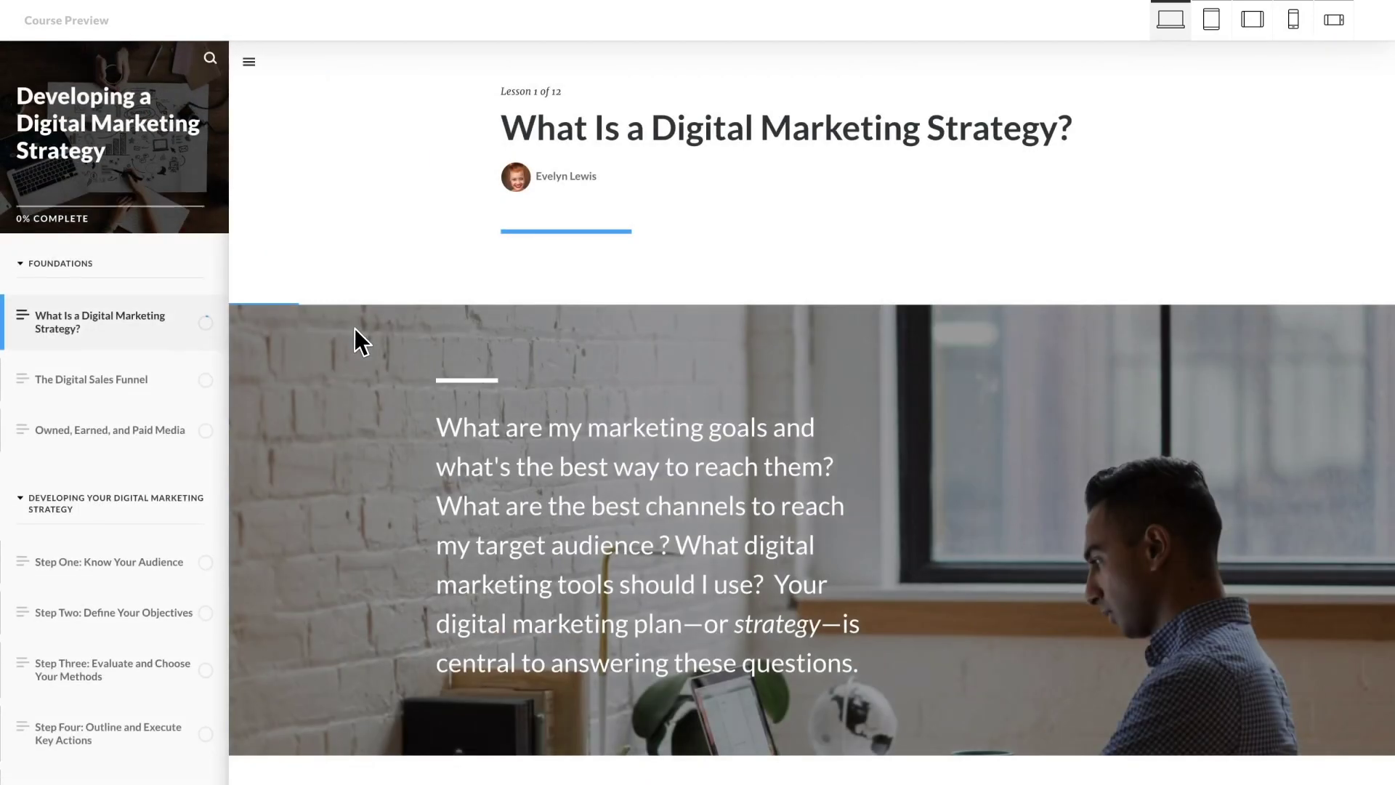
scroll(355, 328, "down", 5)
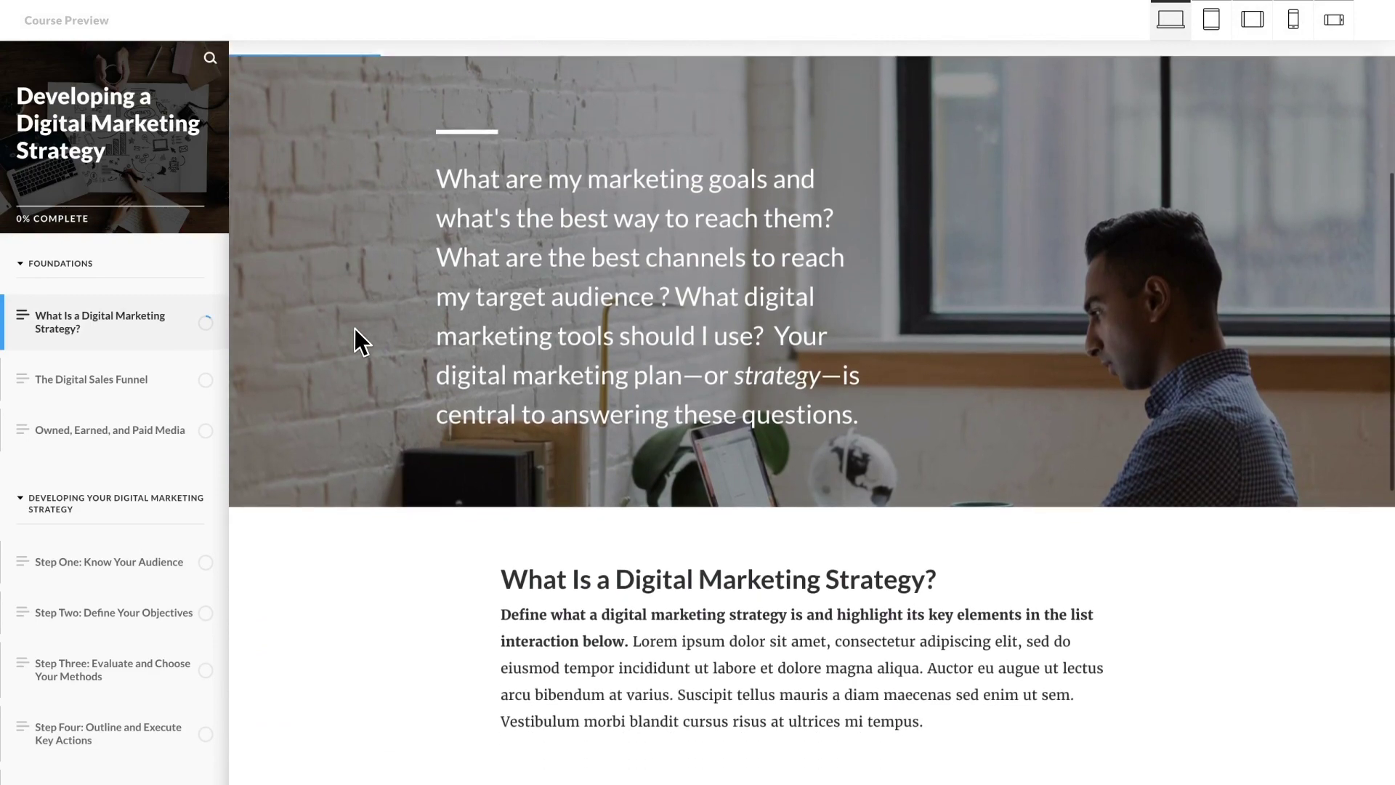
scroll(354, 329, "down", 3)
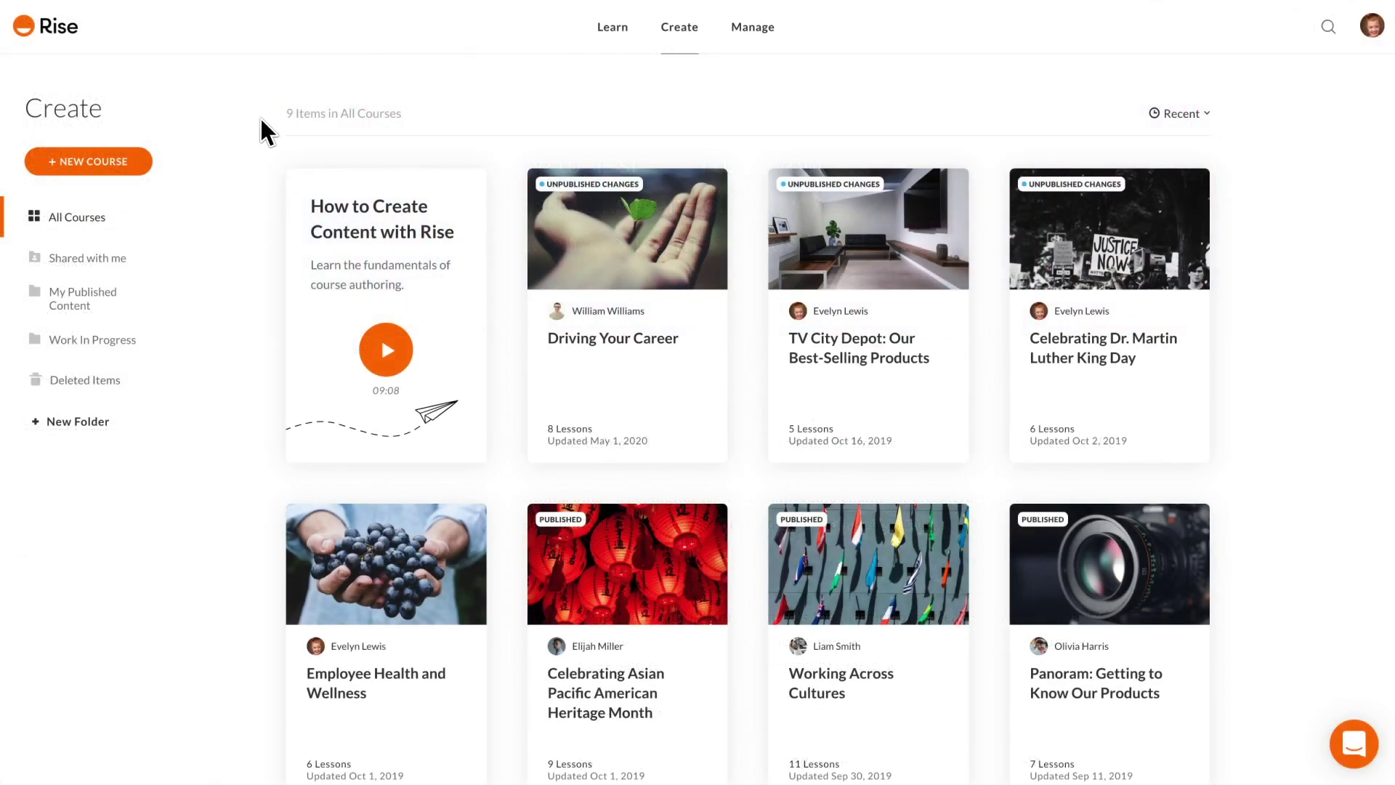
- Browse the sample courses for A Manager's Guide to Resolving Team Conflict
left_click(141, 163)
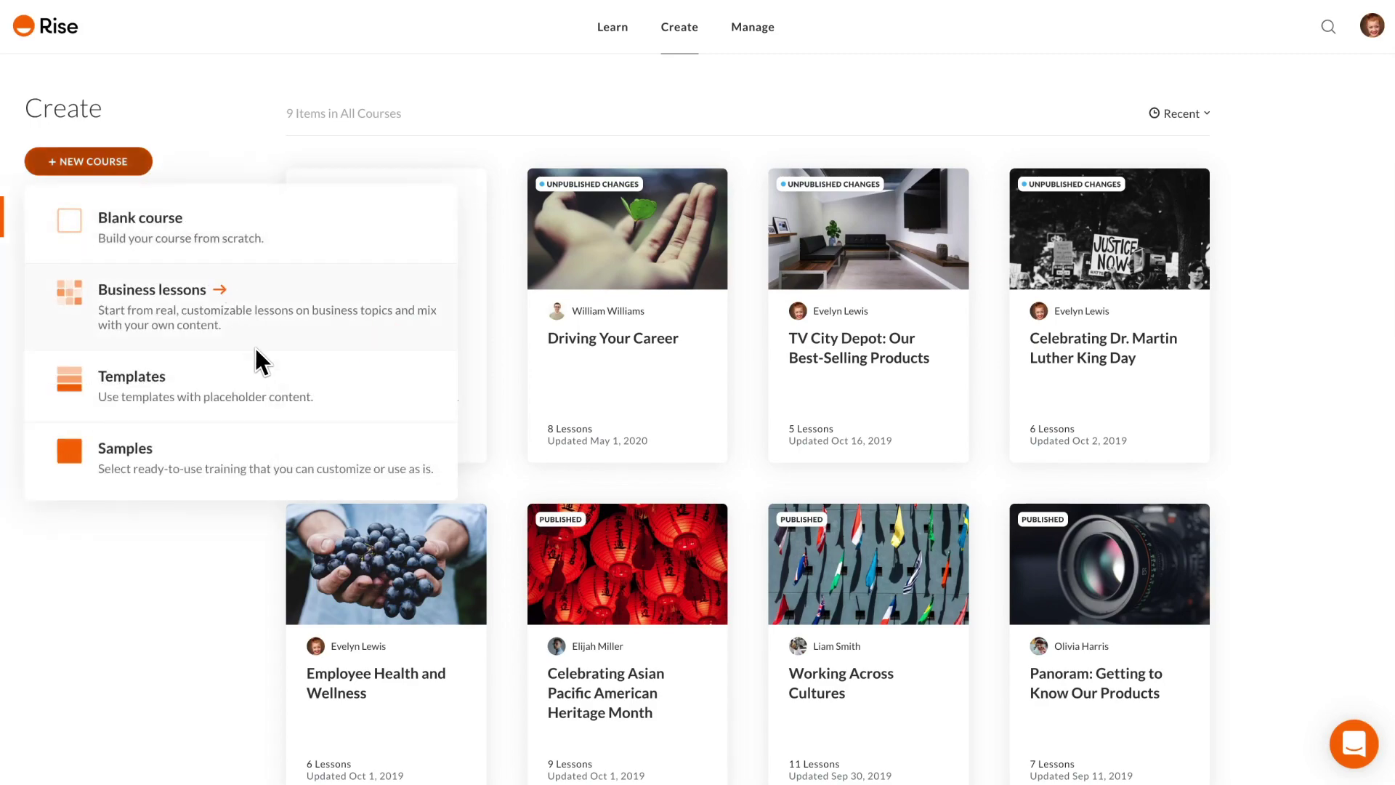
left_click(280, 445)
scroll(77, 508, "down", 10)
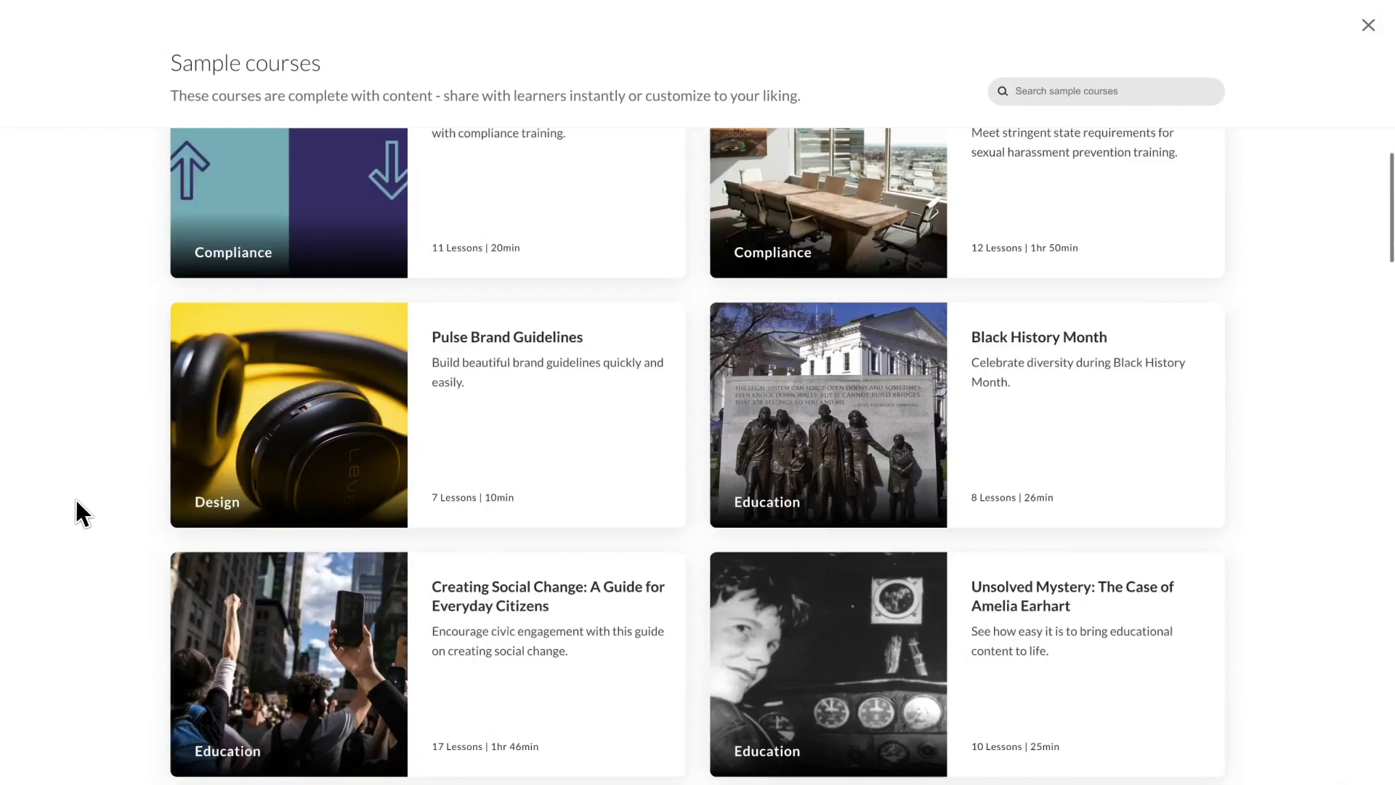
mouse_move(271, 506)
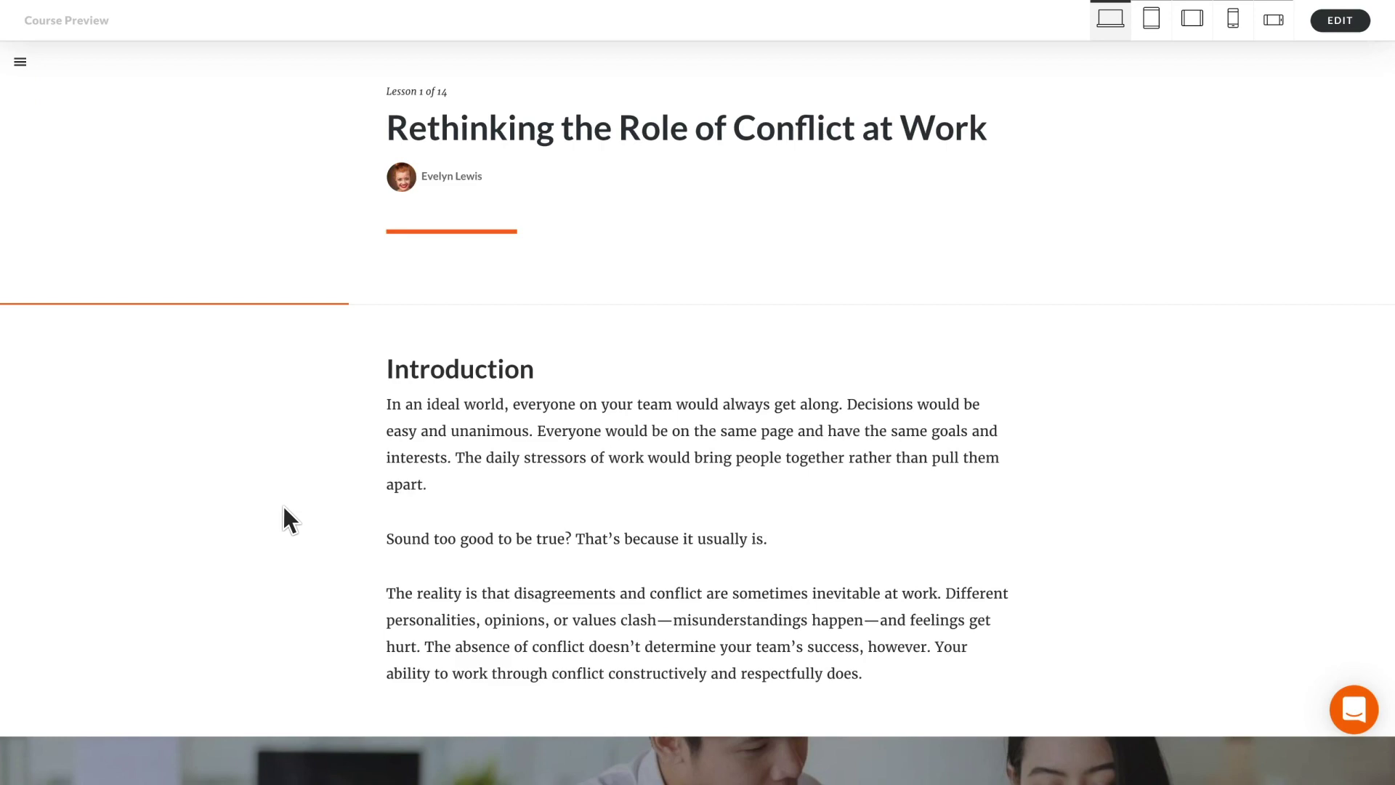
scroll(286, 517, "down", 6)
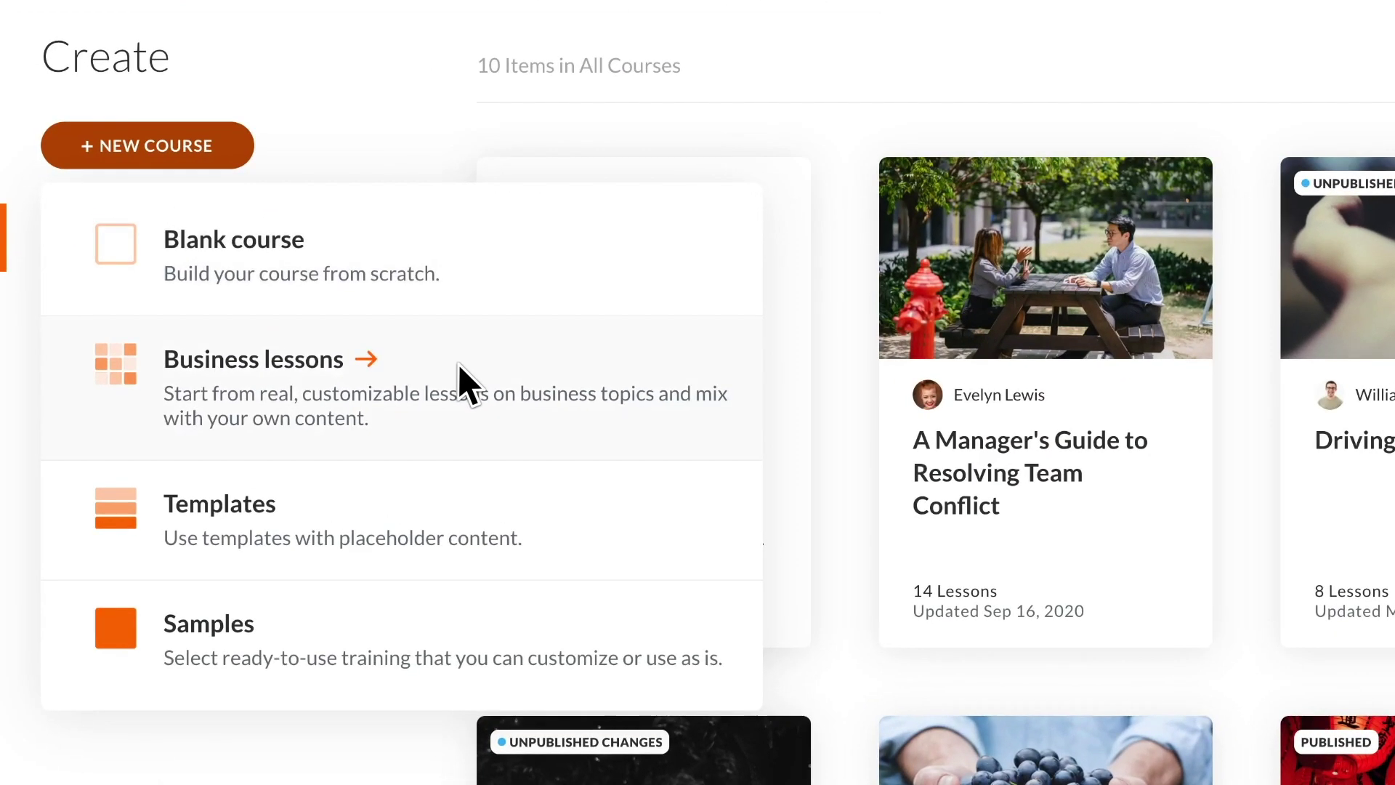
- Search the Stress Management business lessons for 'burn' and scroll the What Is Burnout? preview
left_click(458, 364)
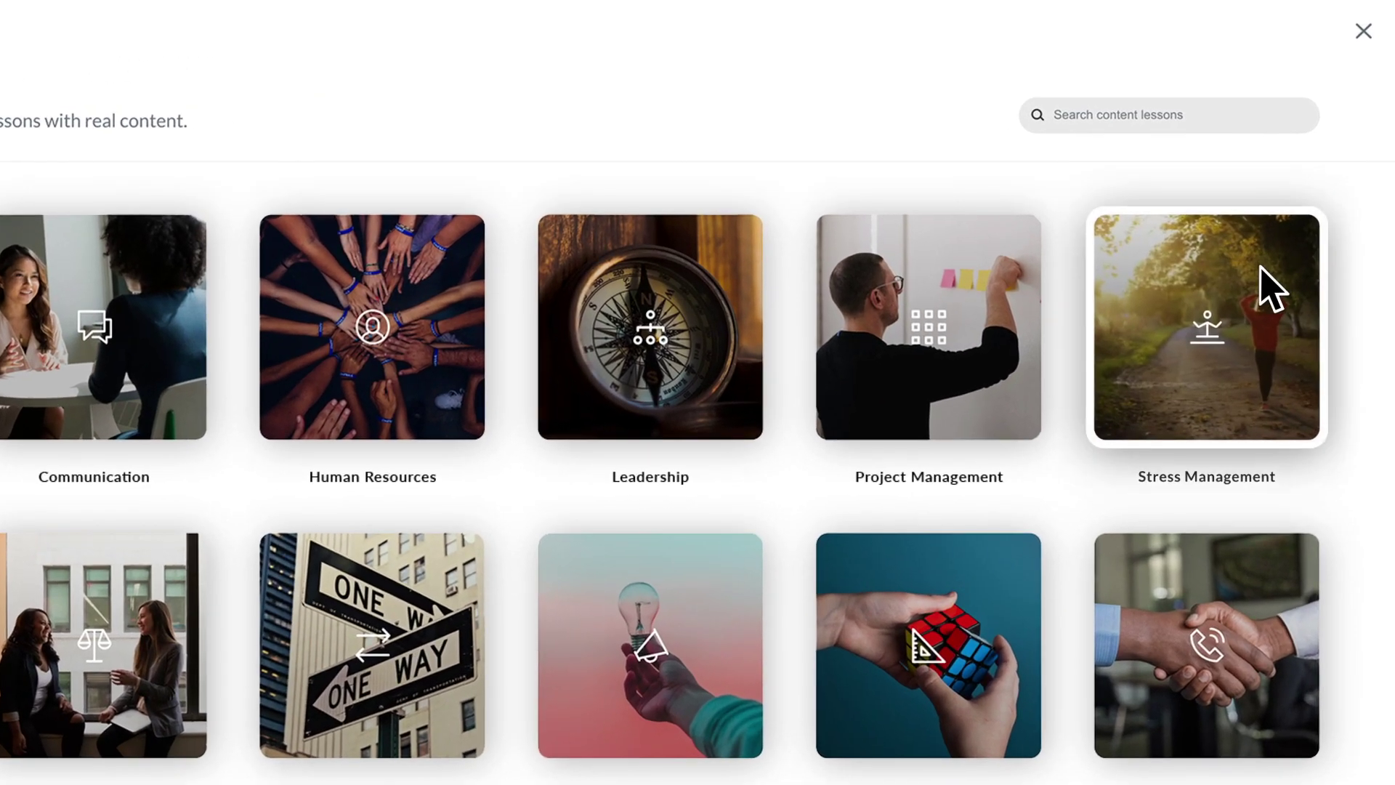
left_click(1285, 217)
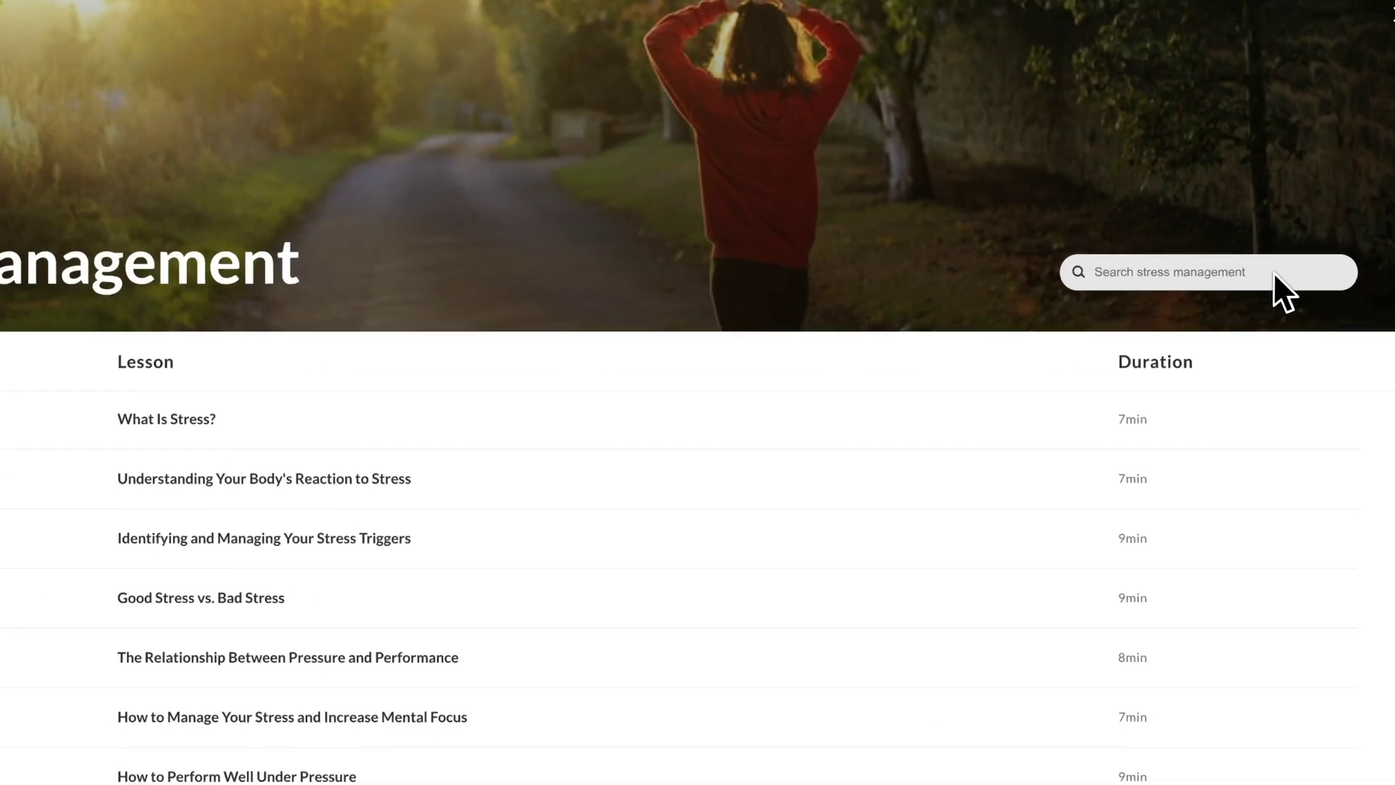
left_click(1265, 228)
type("burn")
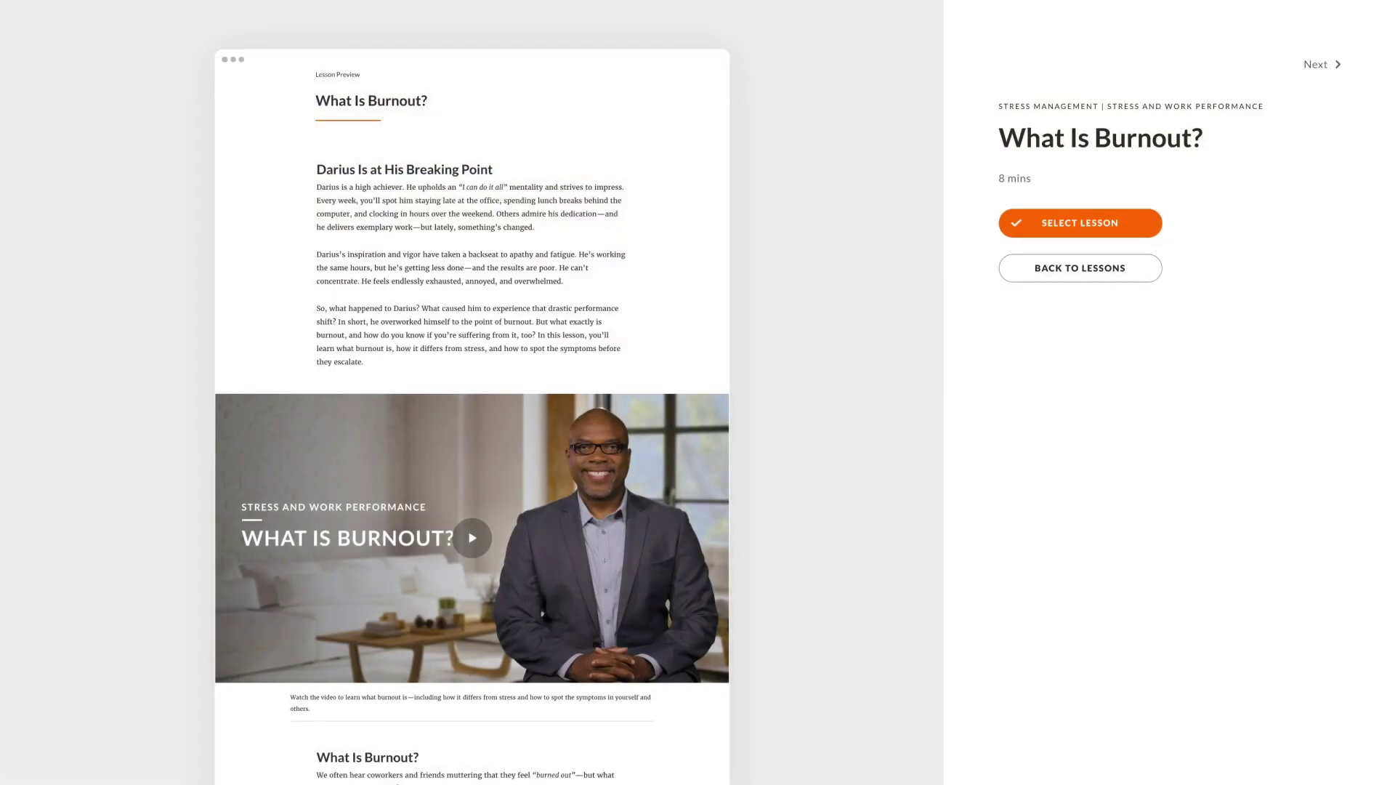
scroll(472, 392, "down", 15)
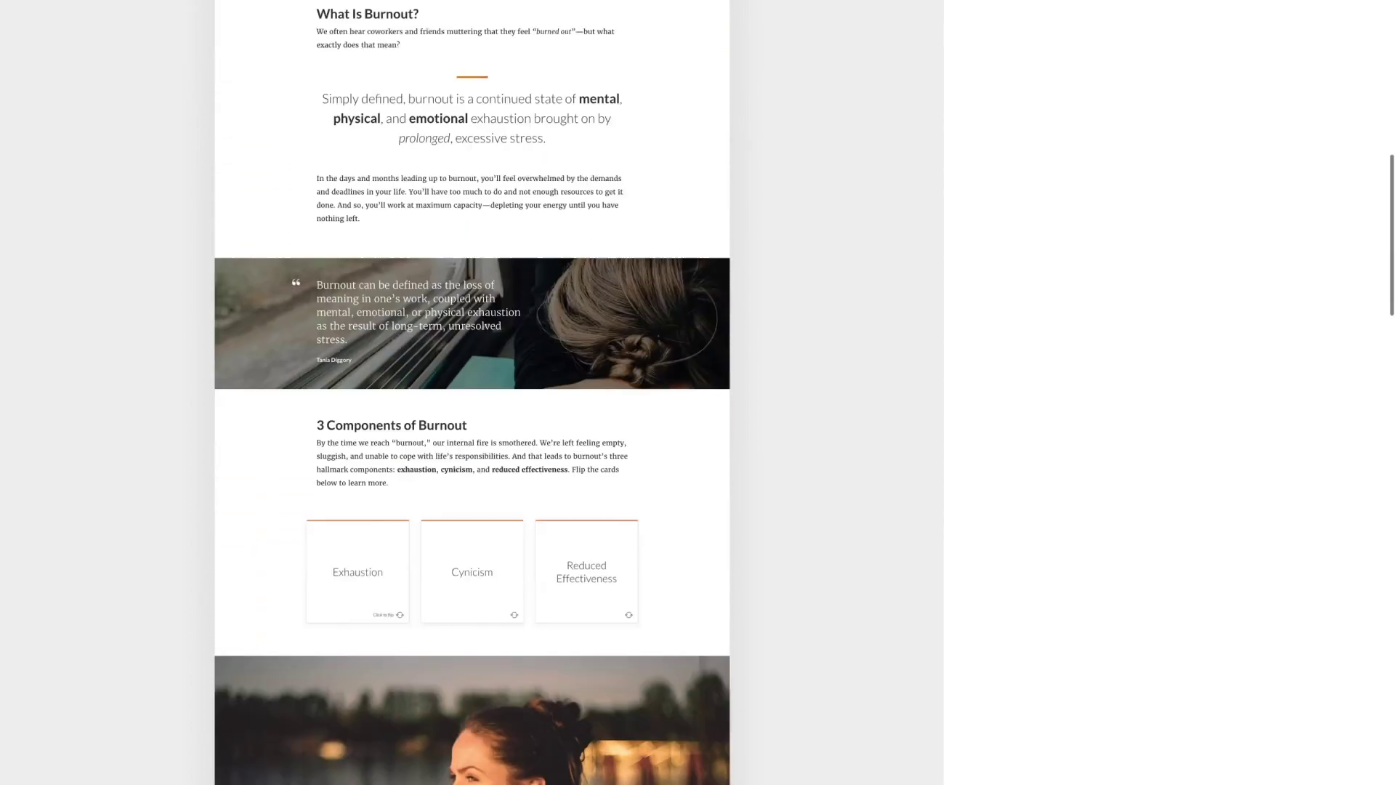
scroll(472, 392, "down", 15)
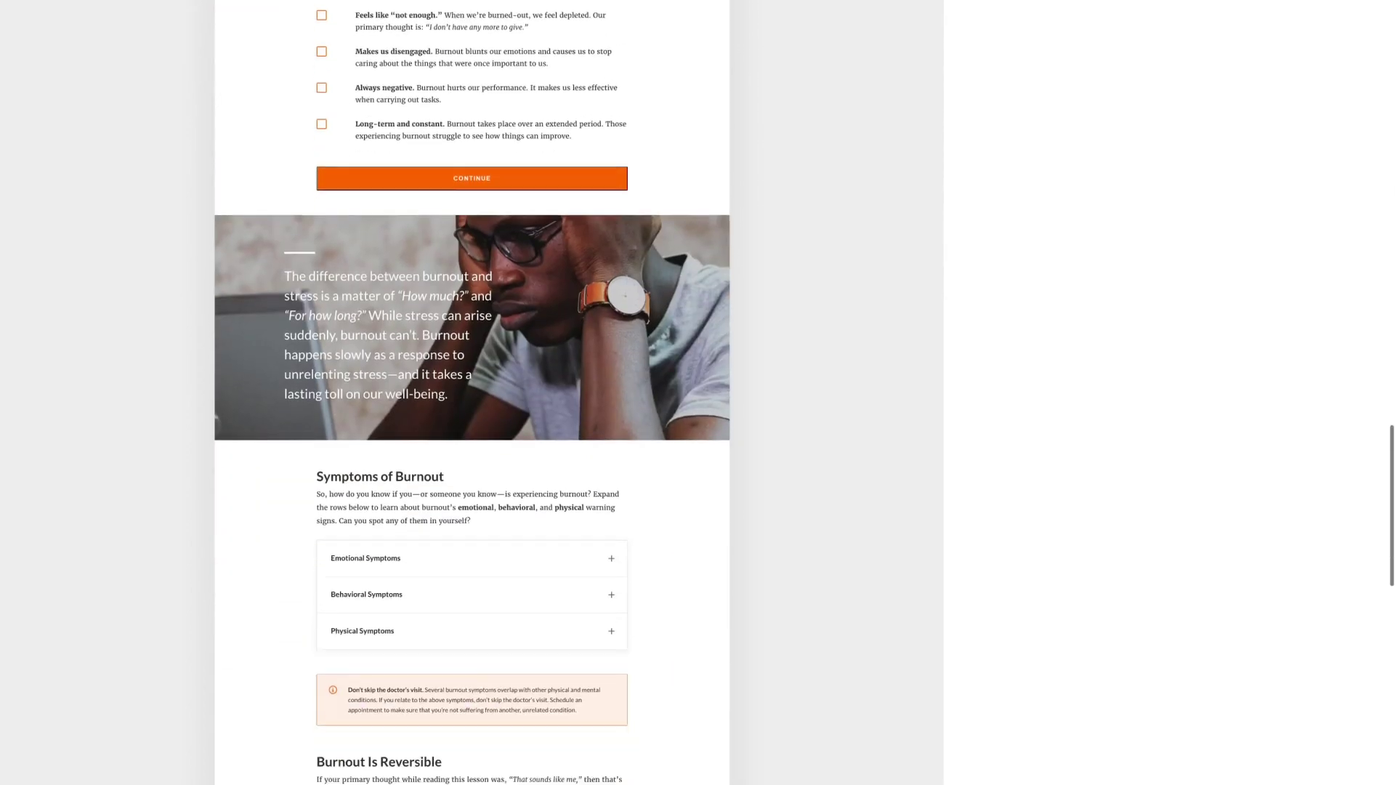
scroll(473, 393, "down", 3)
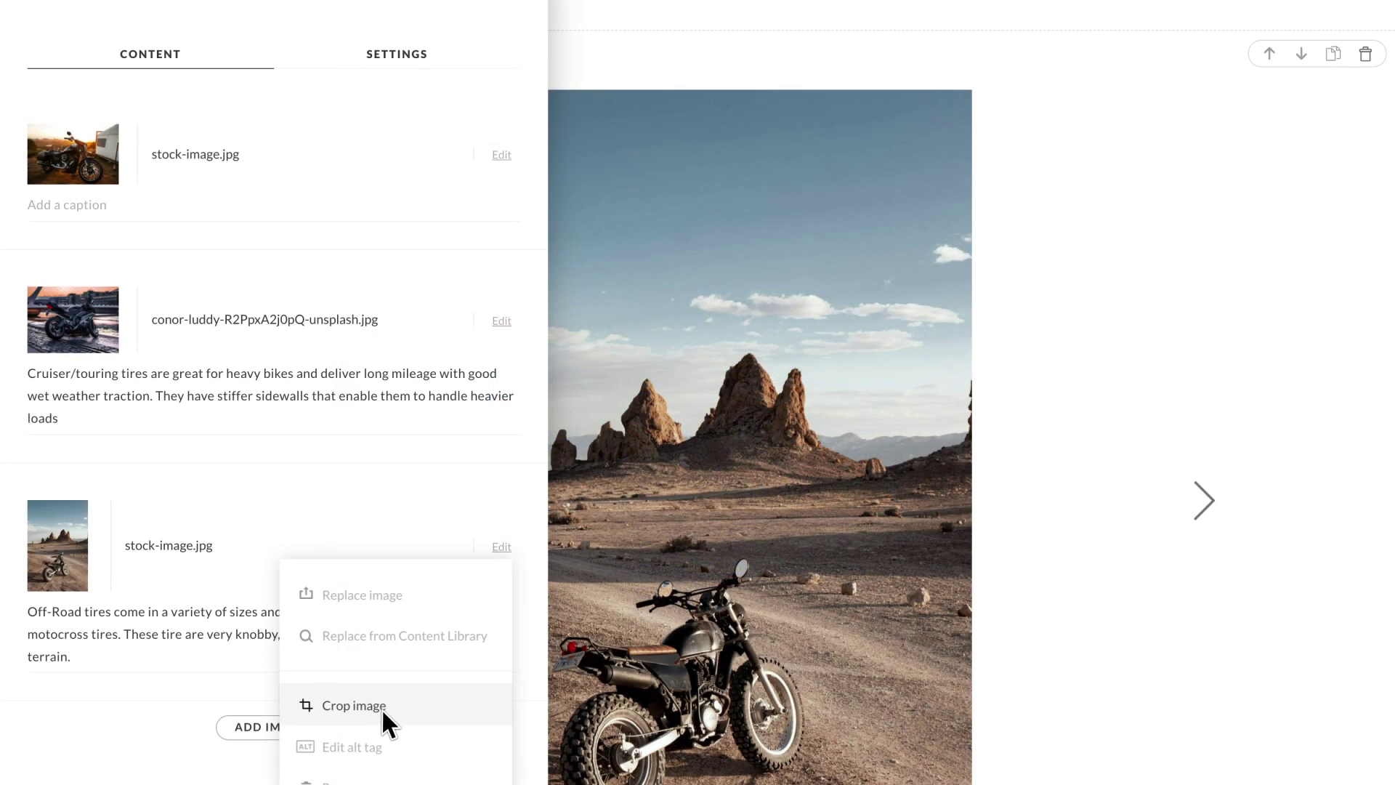
- Crop the motorcycle photo by pulling the bottom-left and top-right corners inward
left_click(381, 707)
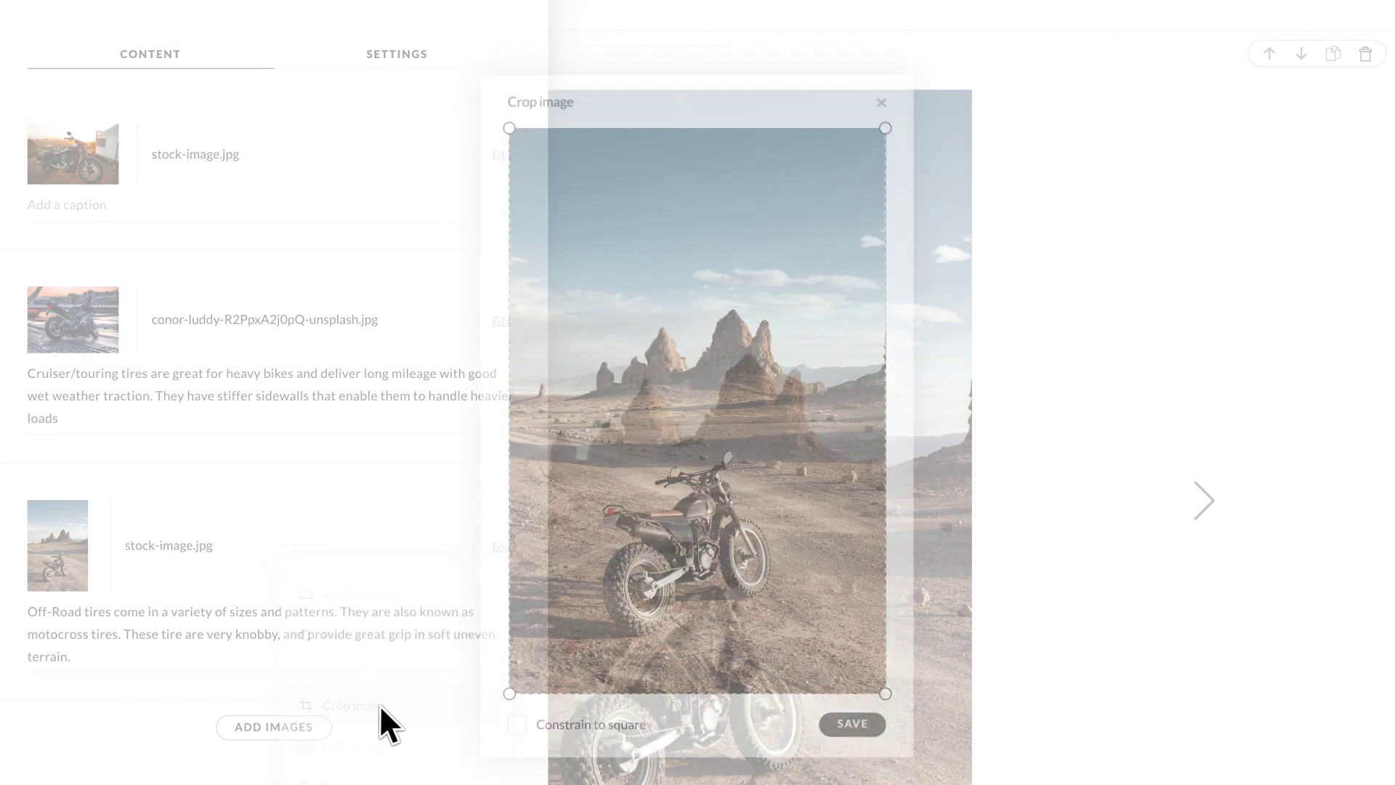
left_click_drag(510, 667, 534, 638)
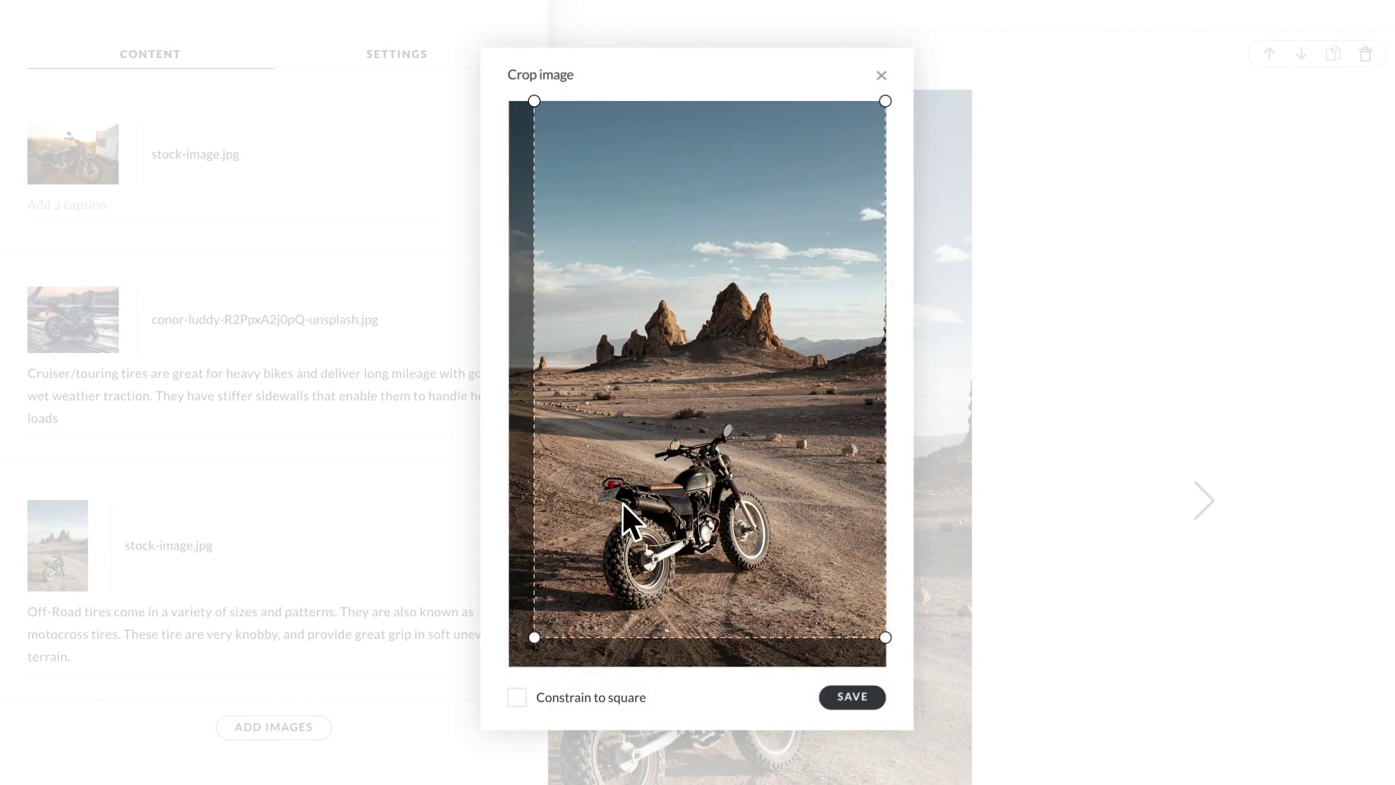
left_click_drag(884, 103, 861, 229)
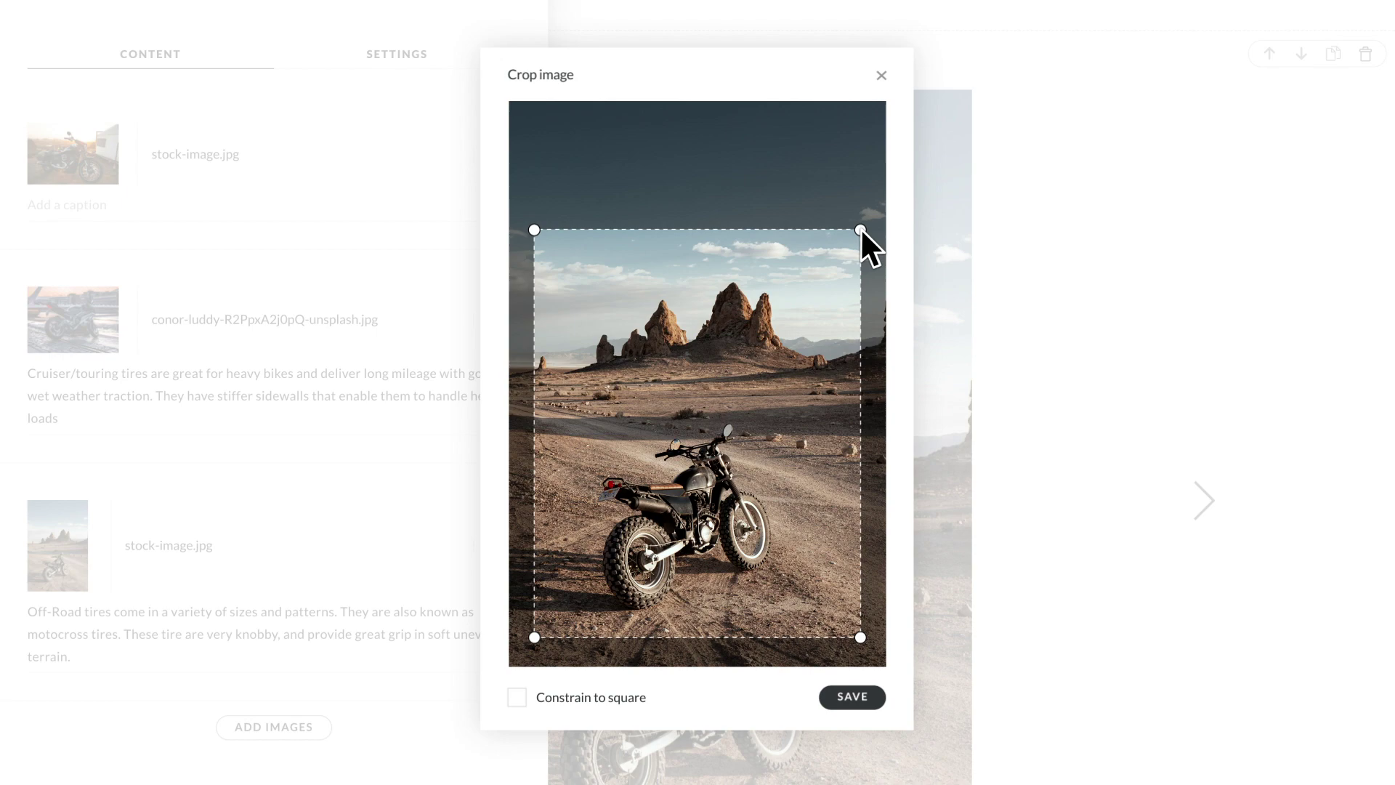